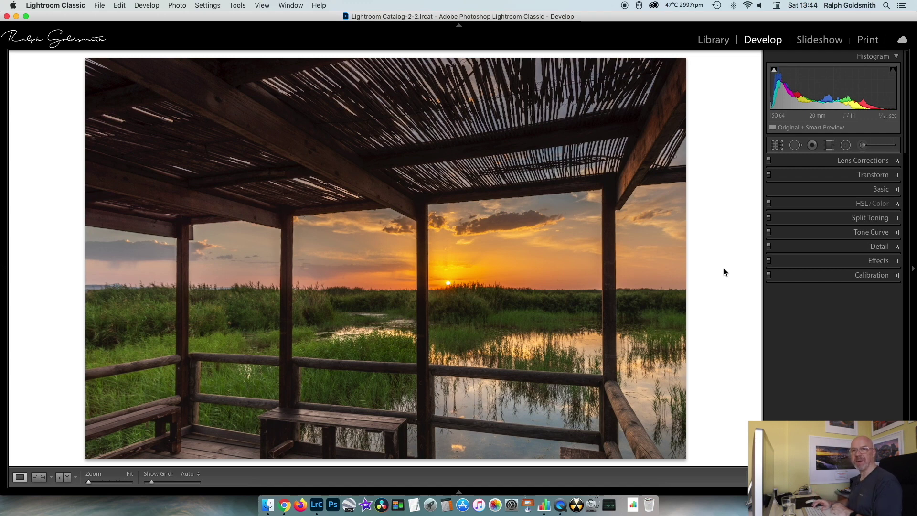
Step: Show the dark, unedited Before version of the sunset shelter photo with the backslash key
key("backslash")
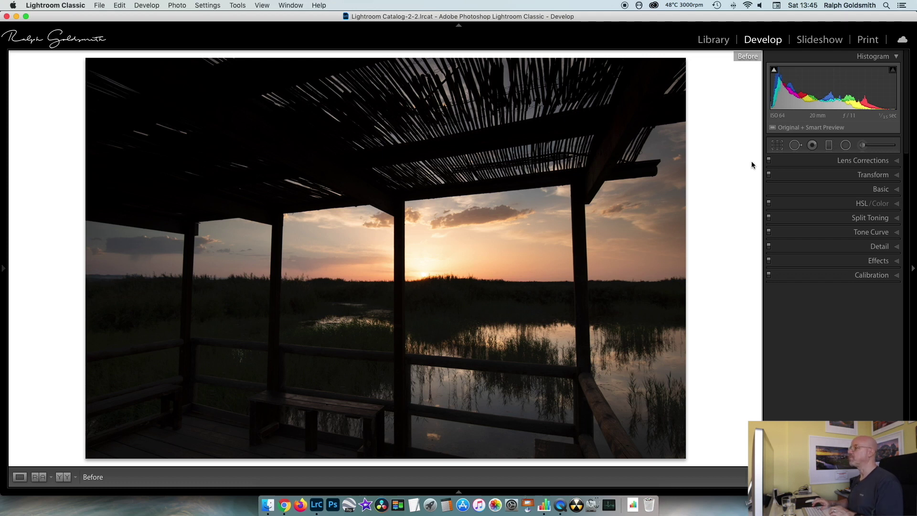
key("backslash")
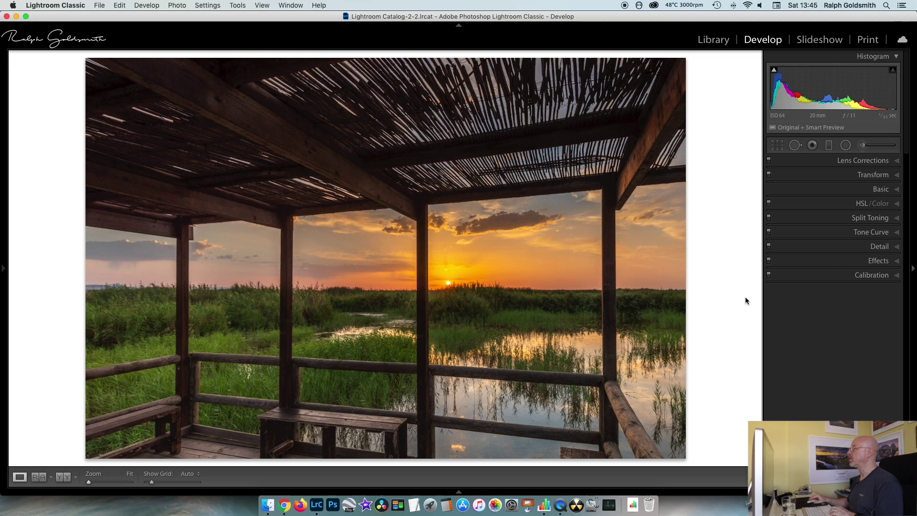
Step: Look over the Lens Corrections and Transform panels, then open and close the Crop tool
left_click(856, 160)
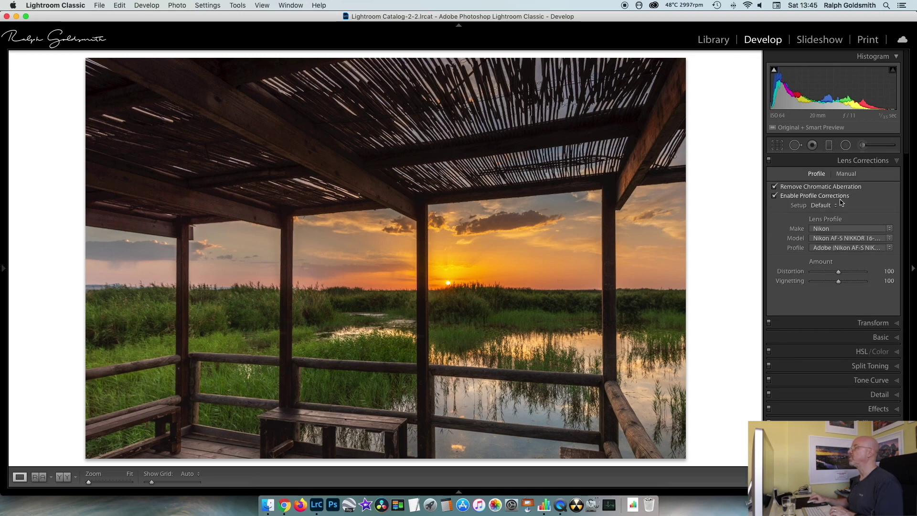
left_click(896, 162)
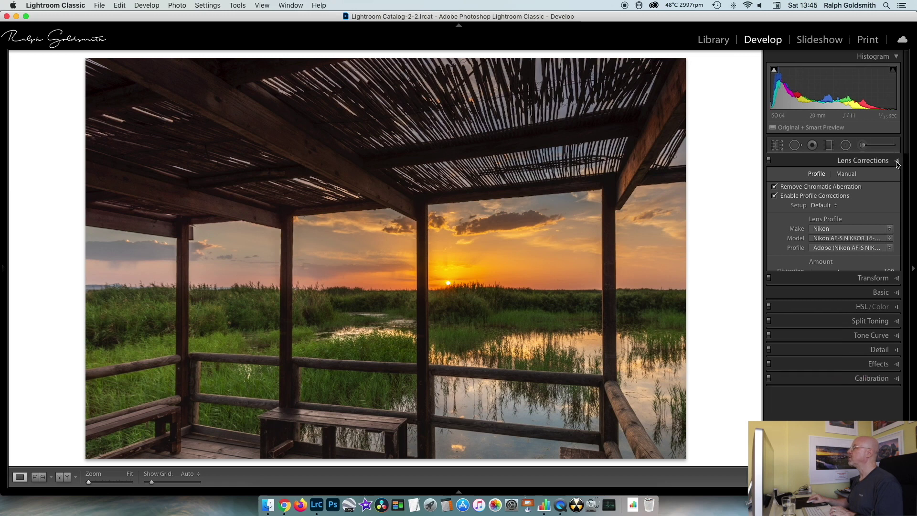
left_click(896, 176)
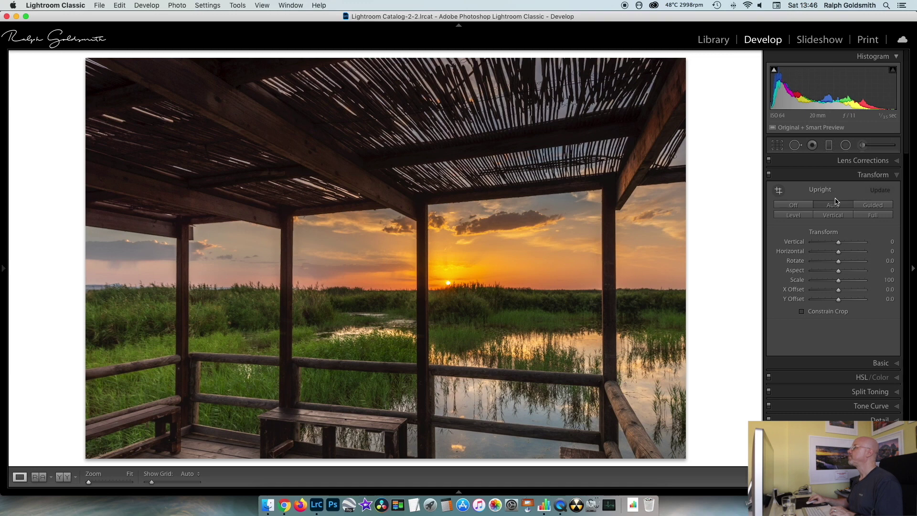
left_click(895, 175)
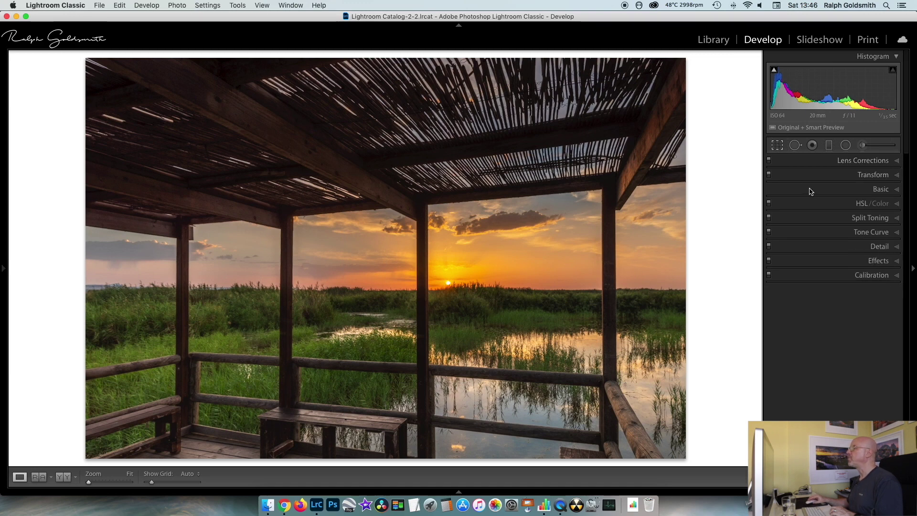
left_click(777, 145)
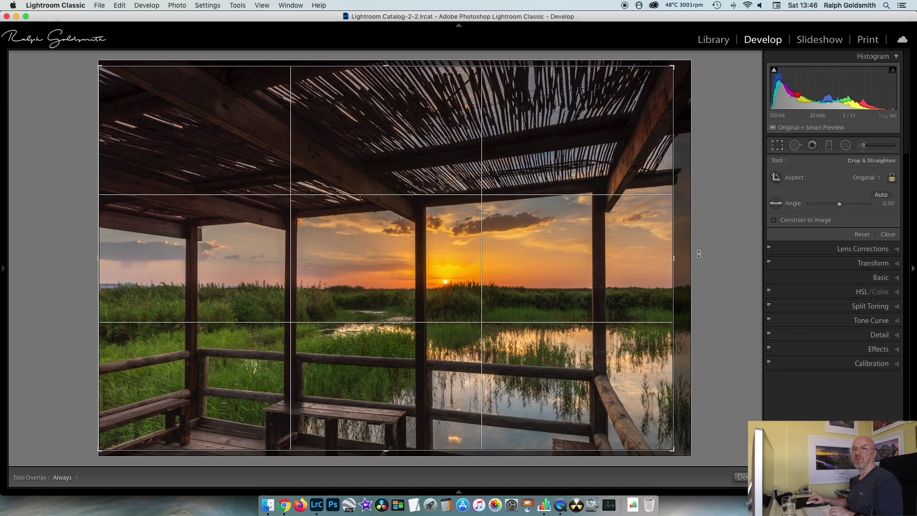
left_click(778, 146)
Step: Expand the Basic panel to show the tone, presence and white balance settings
left_click(896, 190)
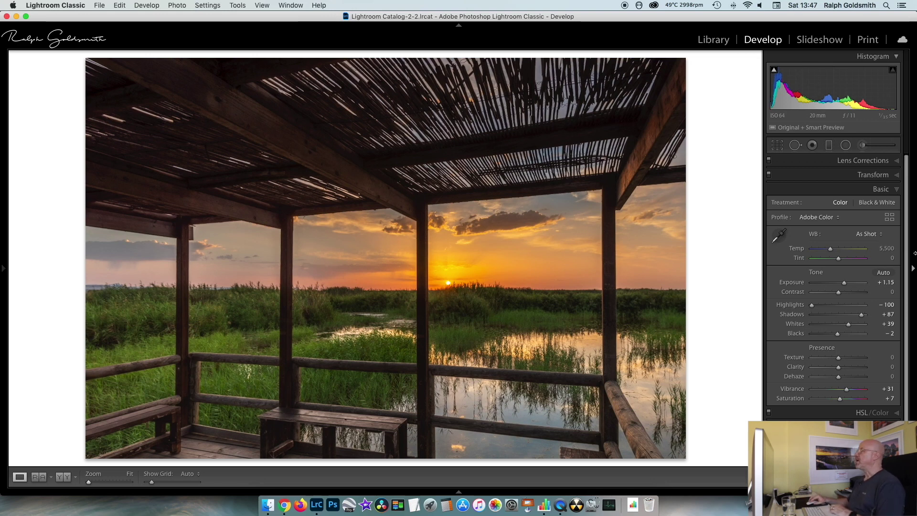
Step: Apply the Cloudy white balance preset, then undo it to return to As Shot
left_click(880, 235)
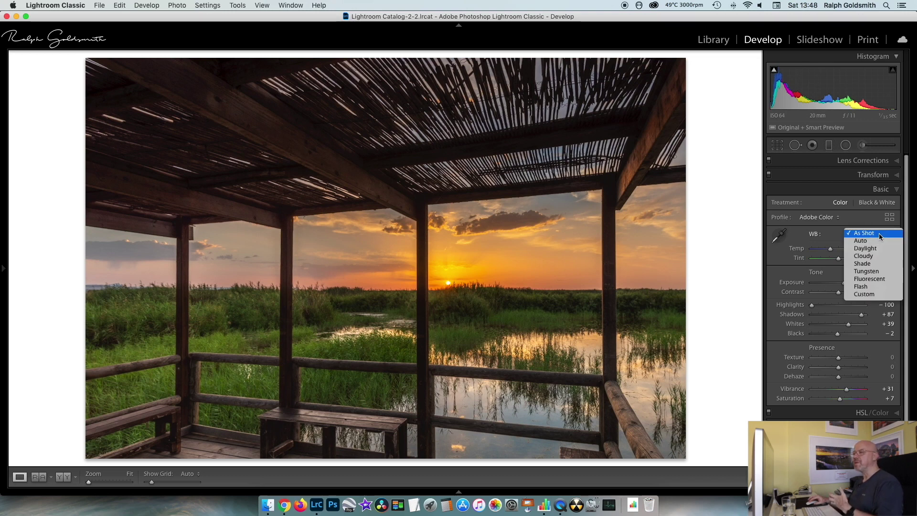
left_click(879, 233)
left_click(875, 234)
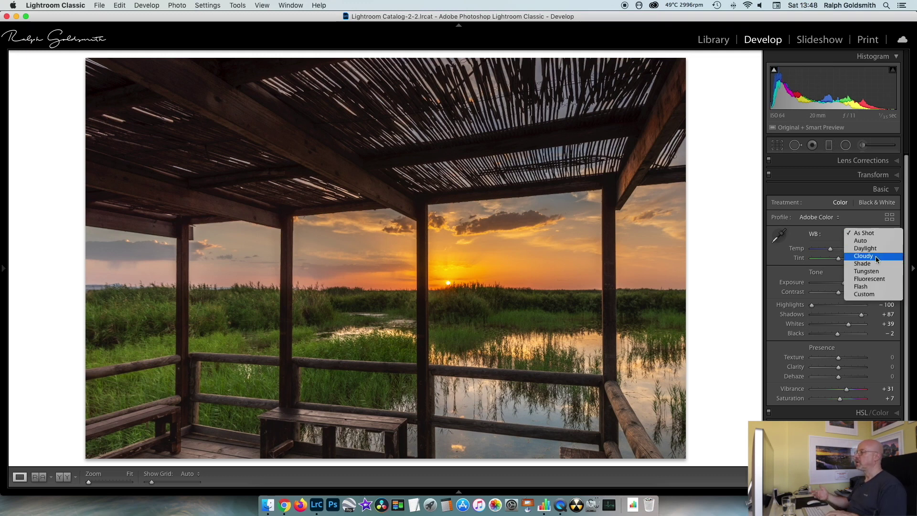
left_click(876, 257)
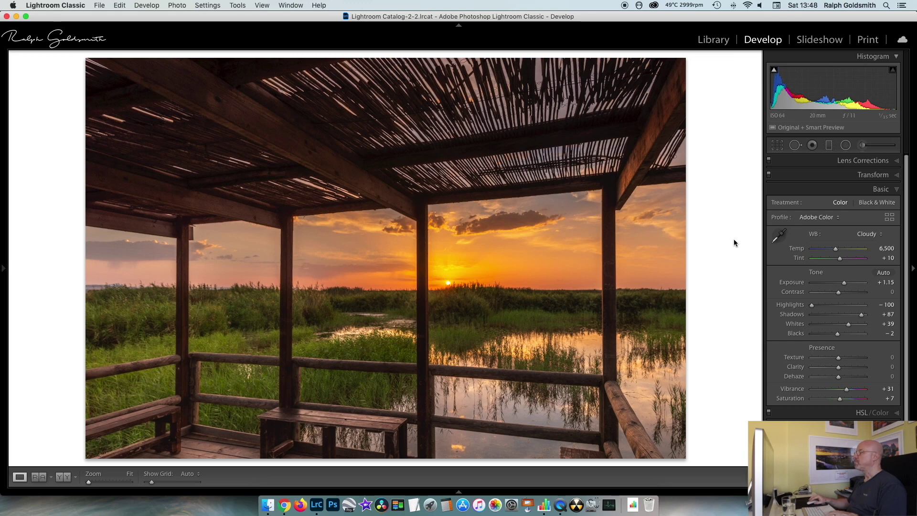
key("super+z")
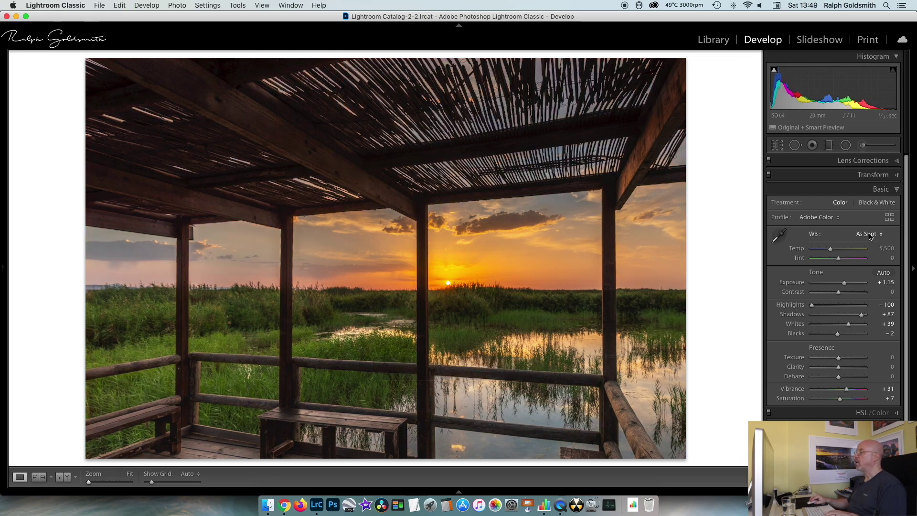
Step: Preview the Shade and Tungsten white balance presets, undoing each to keep As Shot
left_click(870, 234)
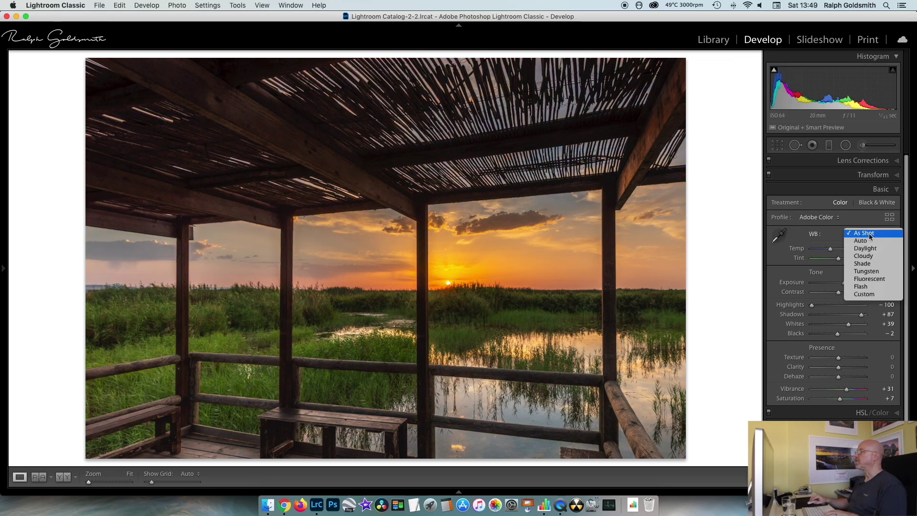
left_click(870, 265)
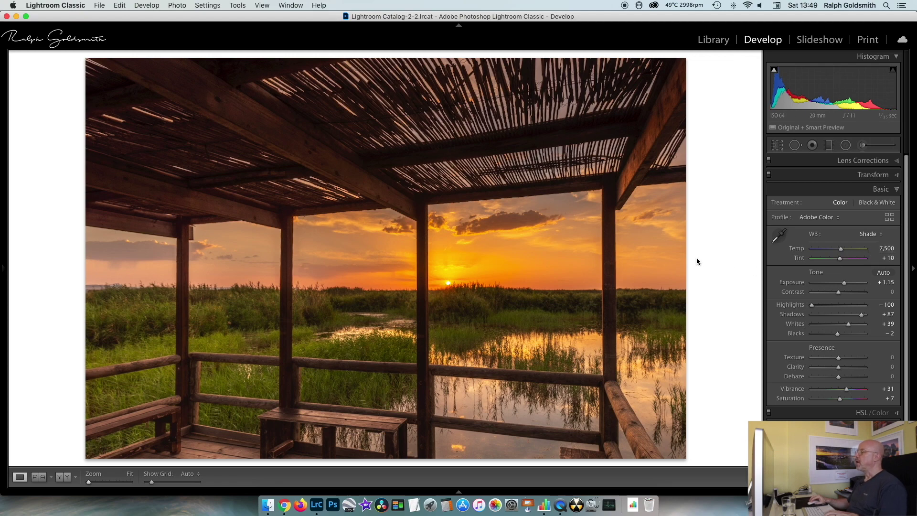
key("super+z")
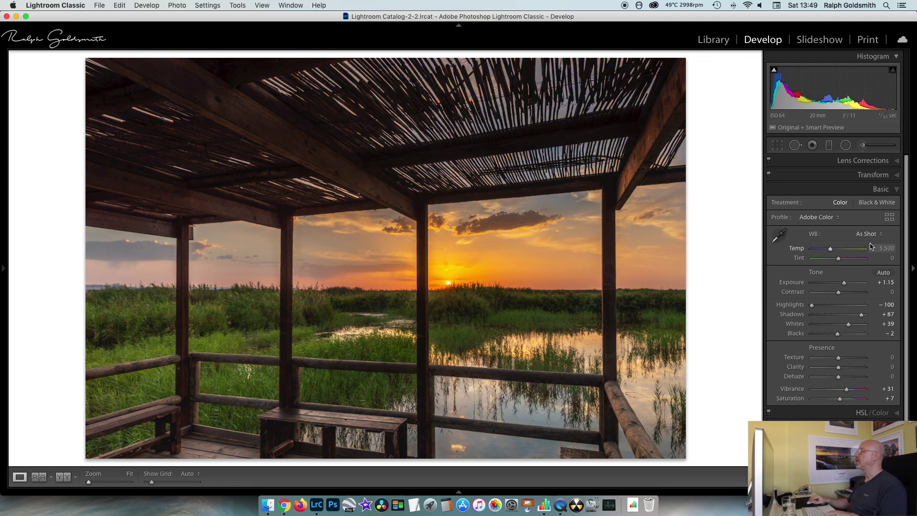
left_click(873, 234)
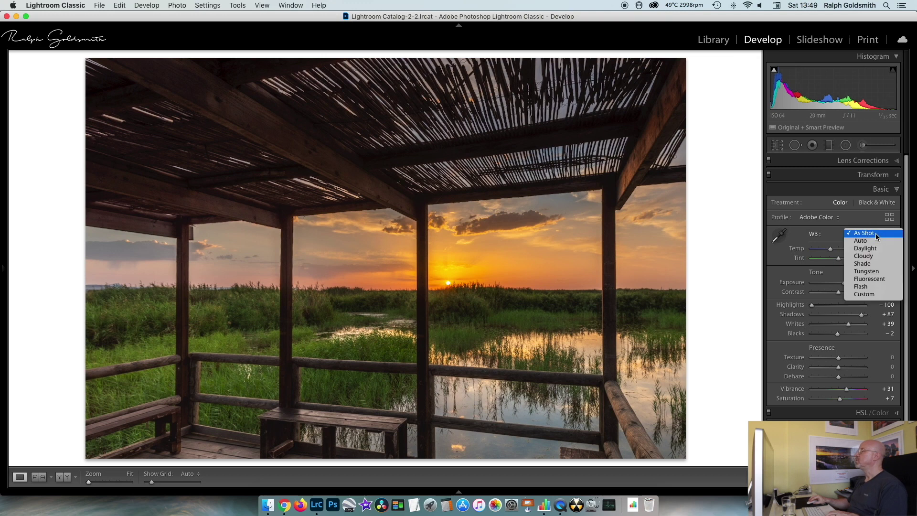
left_click(872, 272)
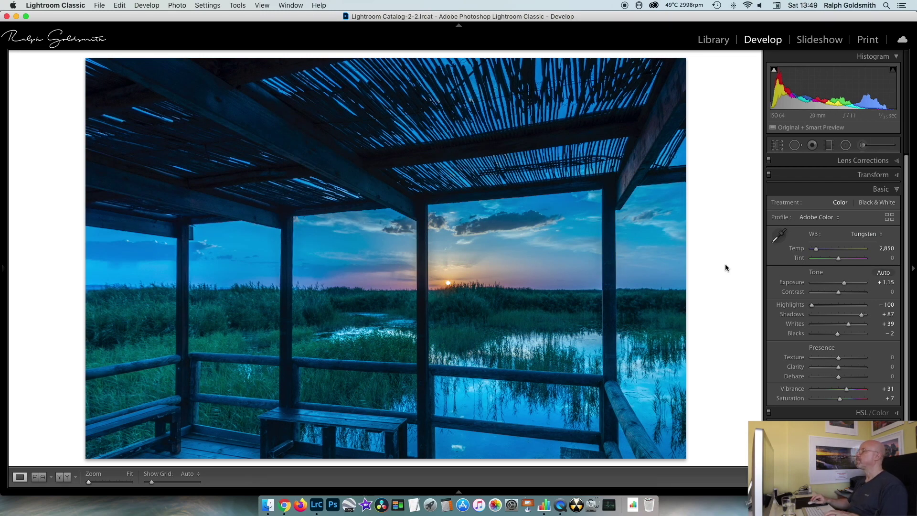
key("super+z")
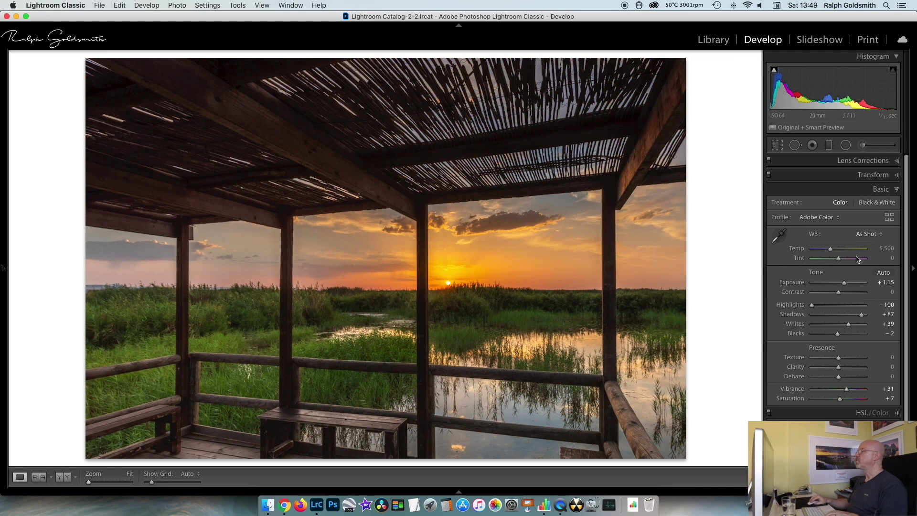
left_click(869, 234)
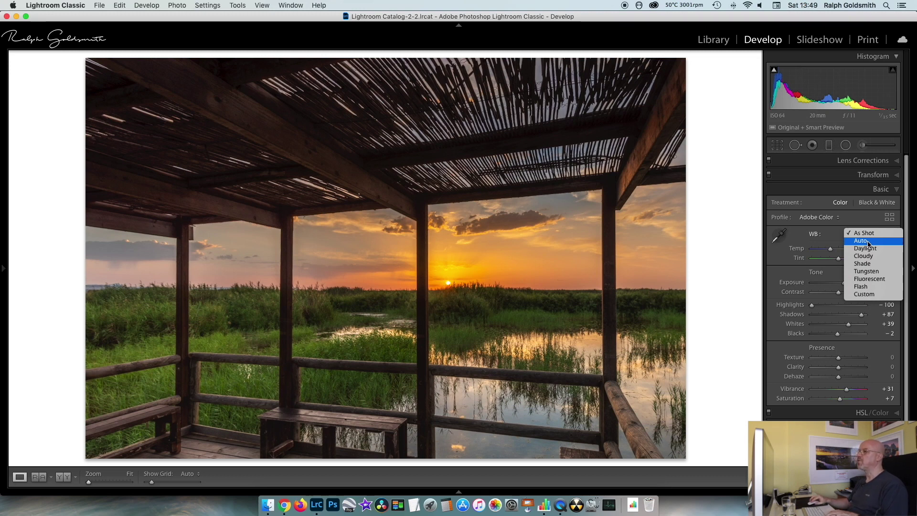
left_click(868, 243)
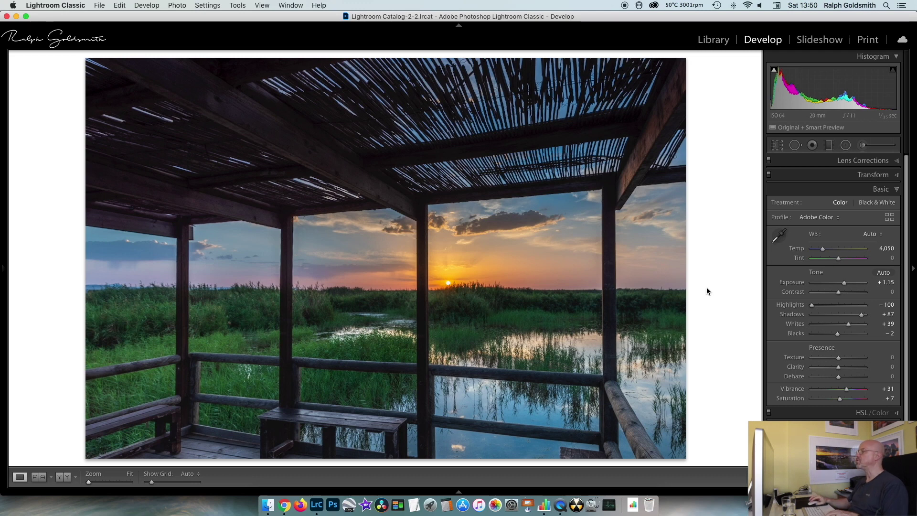
key("super+z")
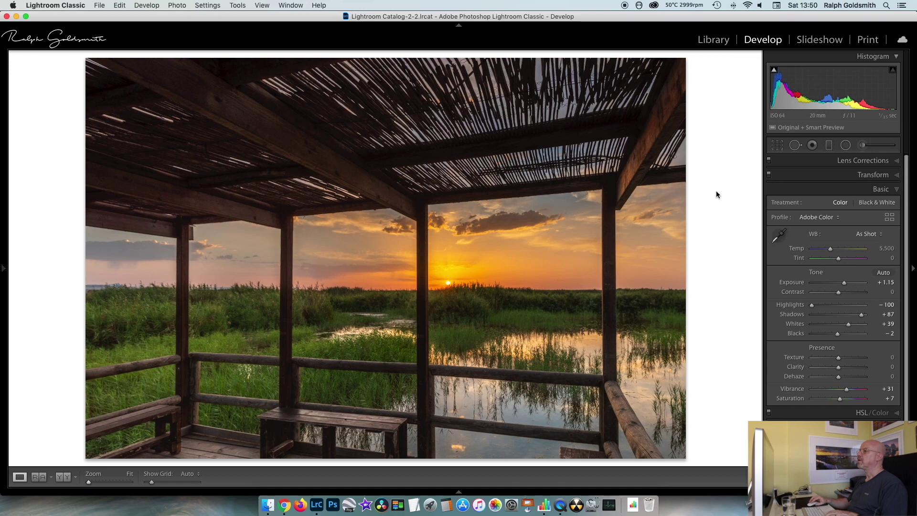
left_click(780, 236)
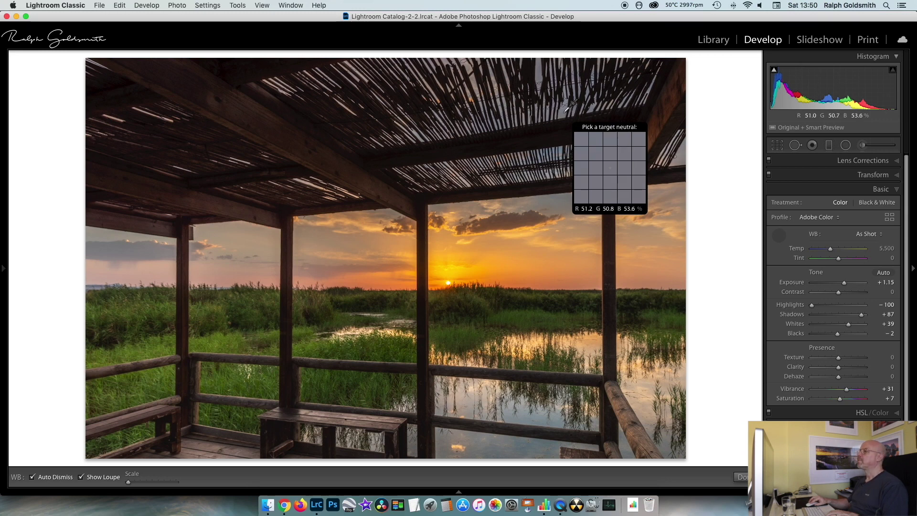
Step: Sample the roof for white balance and undo it, then warm to Temp 12,630 and Tint +38
left_click(566, 109)
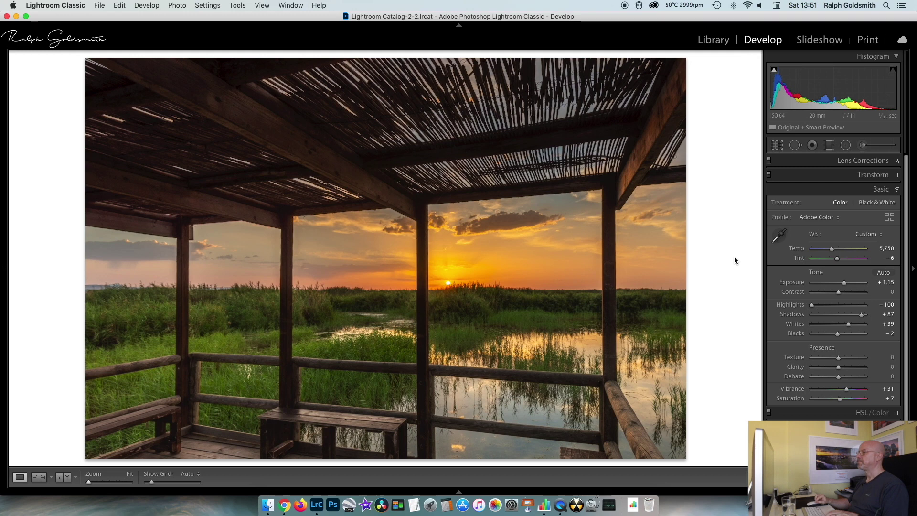
key("cmd+z")
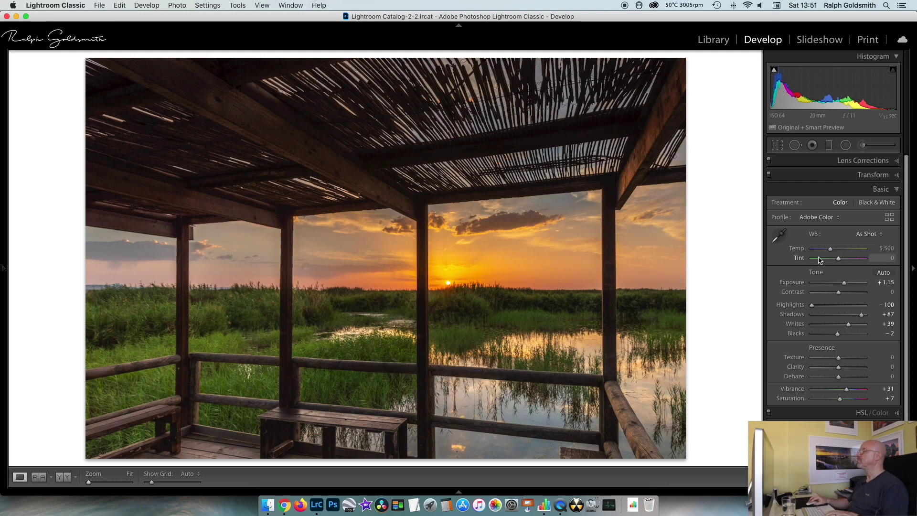
mouse_move(832, 251)
left_mouse_down()
mouse_move(848, 249)
mouse_move(853, 259)
mouse_move(852, 249)
mouse_move(846, 261)
left_mouse_up()
left_click(840, 260)
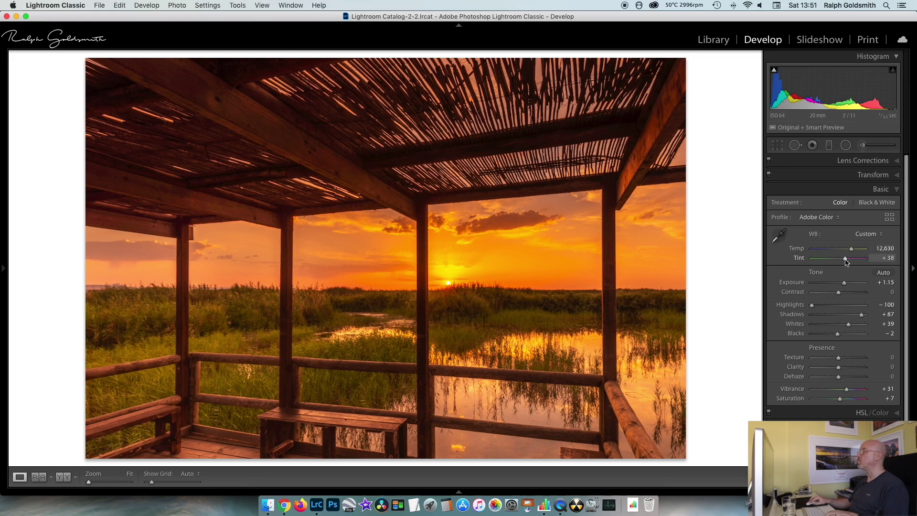
Step: Cool the white balance to about Temp 4,100, then reset it to Temp 5,500 and Tint 0
left_click_drag(846, 259, 826, 261)
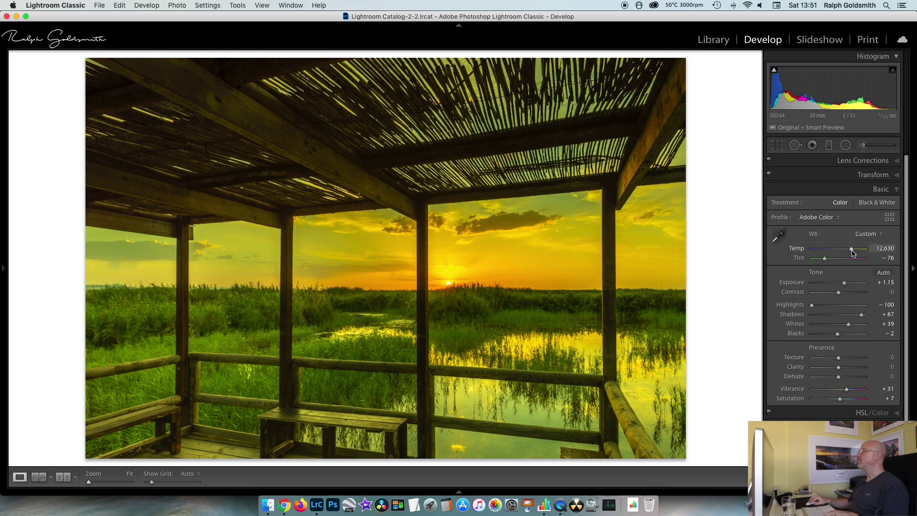
mouse_move(851, 249)
left_mouse_down()
mouse_move(823, 248)
mouse_move(853, 258)
left_mouse_up()
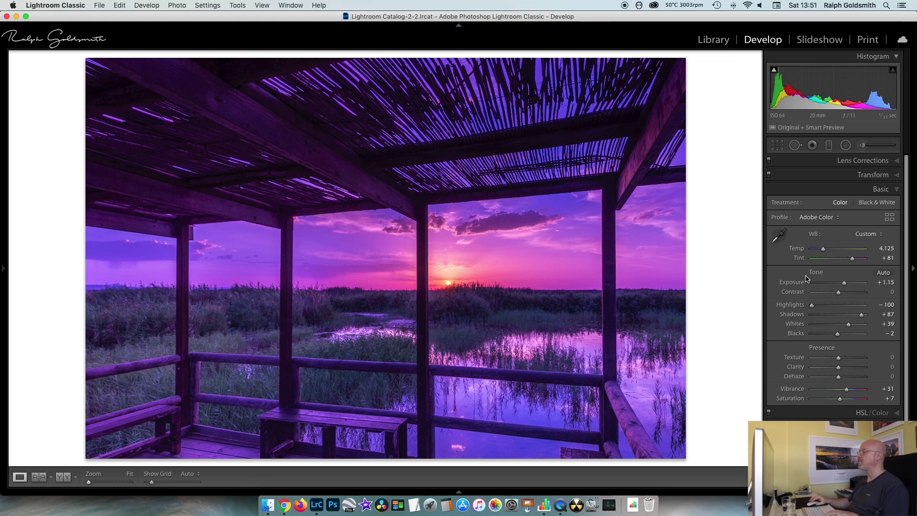
double_click(796, 250)
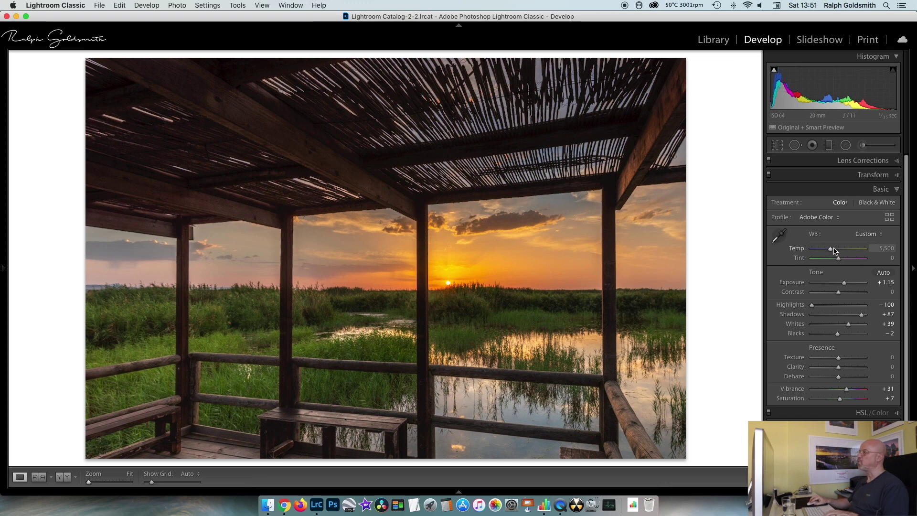
Step: Warm Temp to about 6,700 and nudge Tint magenta, then reset both to 5,500 and 0
left_click(831, 252)
left_click_drag(832, 252, 839, 251)
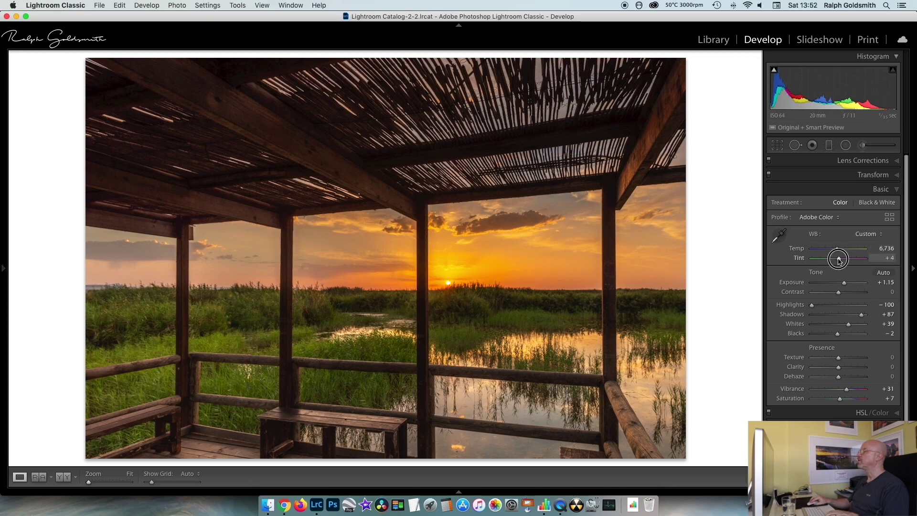
left_click_drag(839, 260, 835, 259)
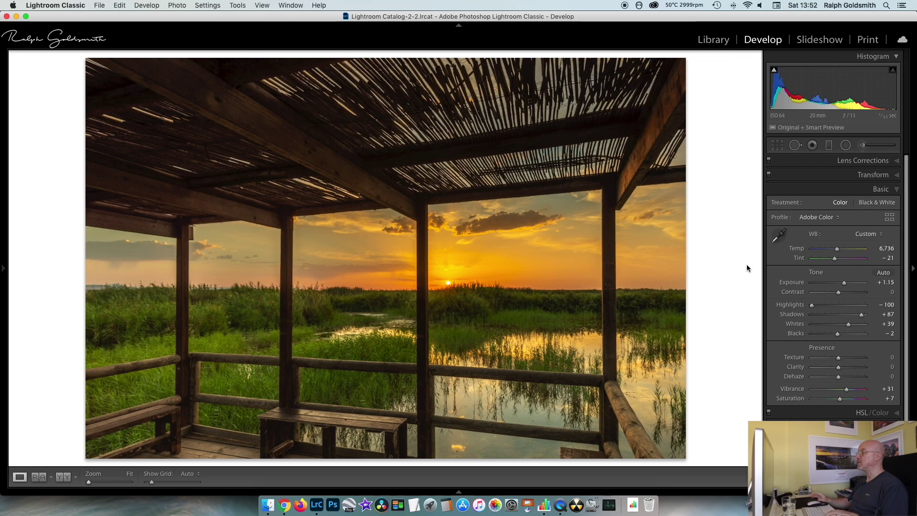
double_click(796, 250)
double_click(800, 259)
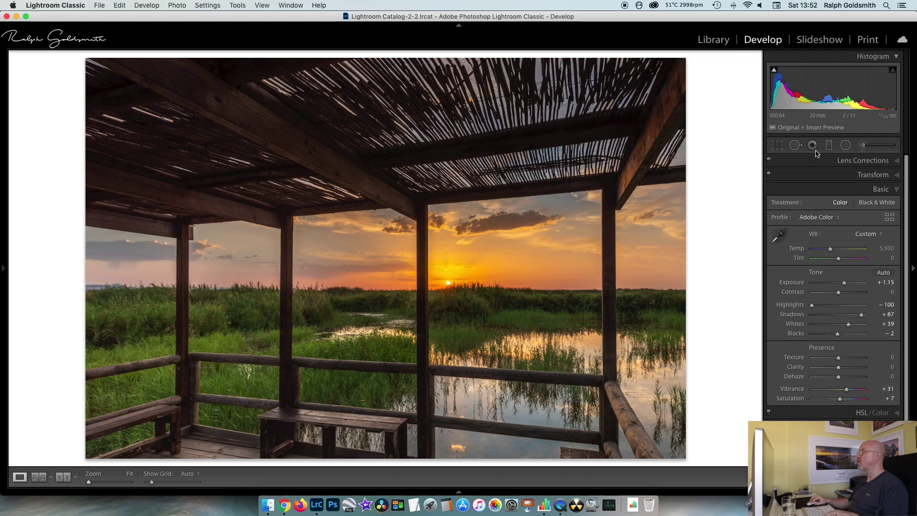
left_click(846, 146)
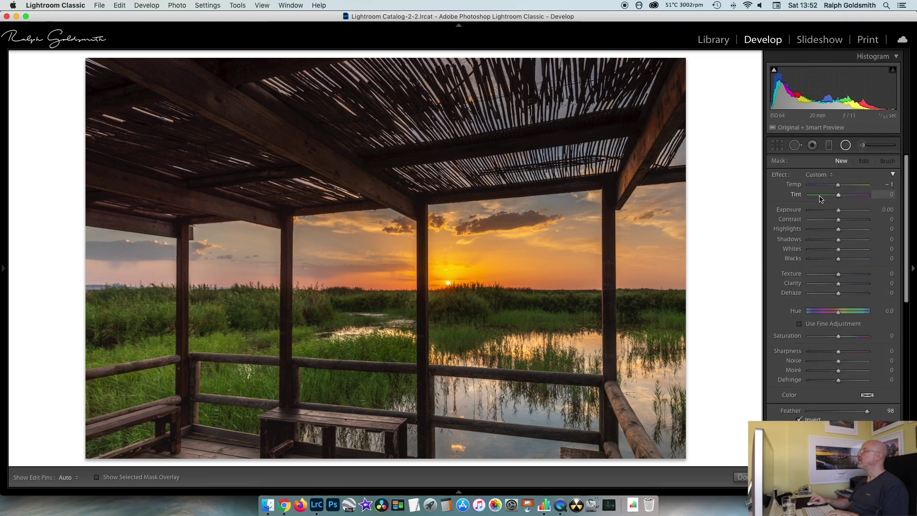
Step: Draw a radial filter ellipse set to Temp 24, Tint 20, and move it over the marsh and water
double_click(793, 185)
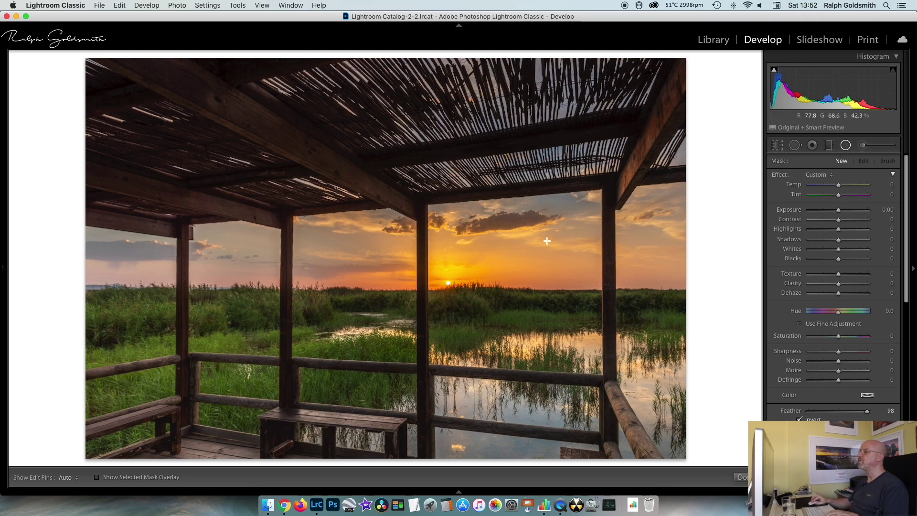
left_click_drag(532, 264, 243, 177)
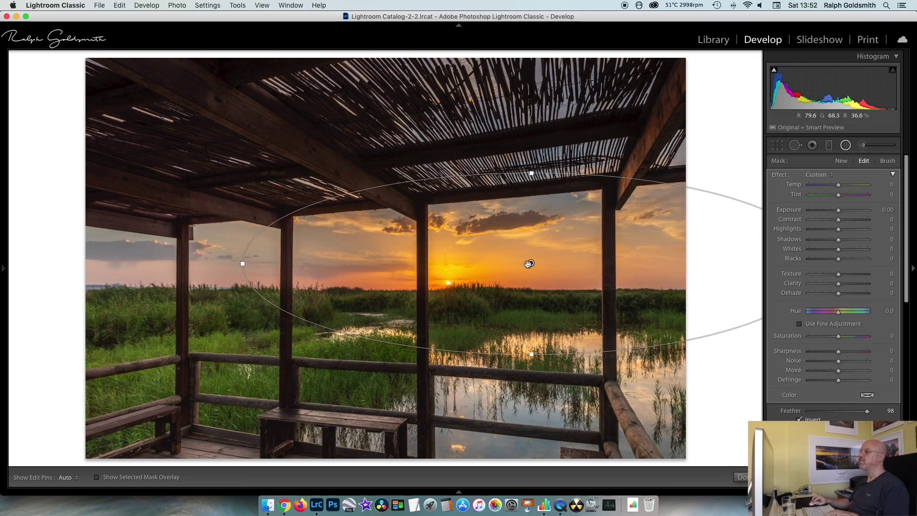
left_click_drag(529, 263, 437, 264)
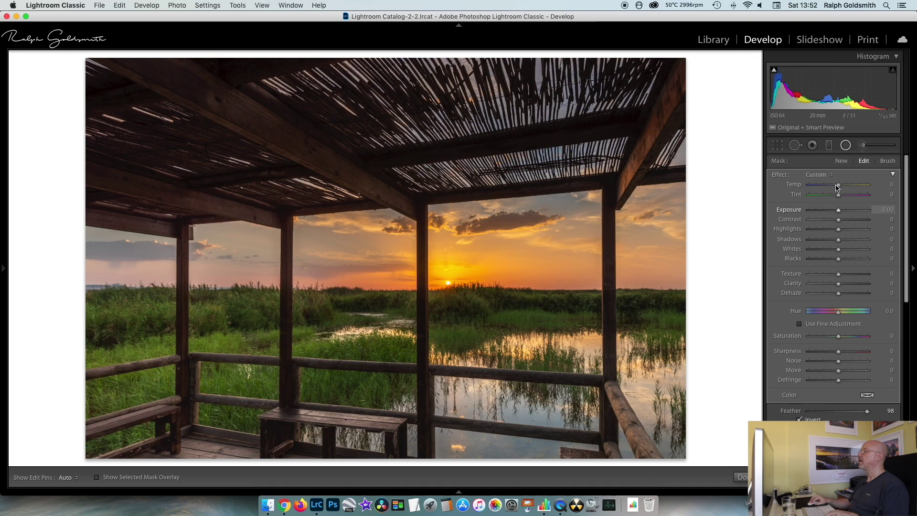
left_click_drag(839, 188, 883, 198)
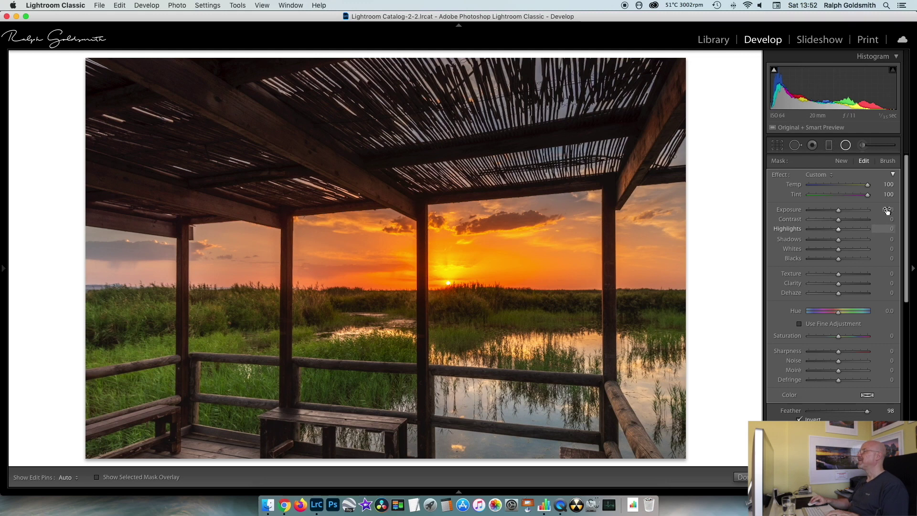
double_click(795, 194)
double_click(794, 184)
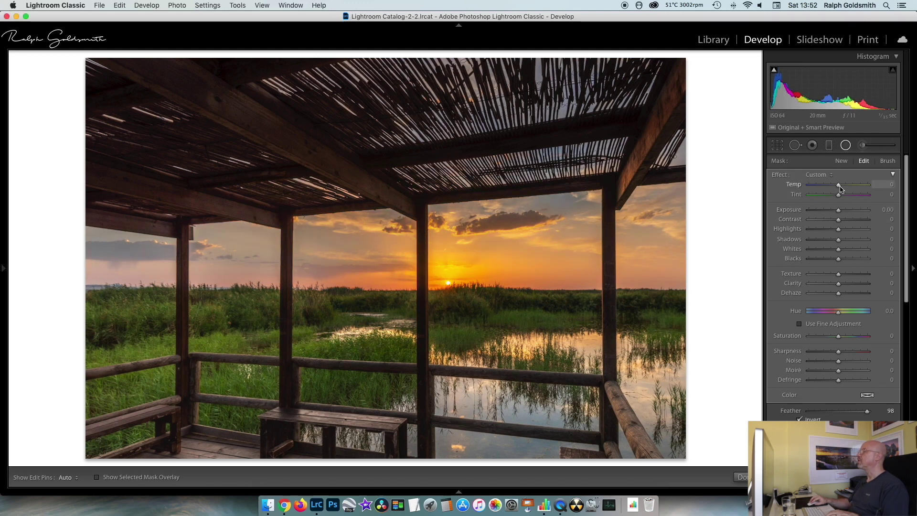
mouse_move(840, 186)
left_mouse_down()
mouse_move(849, 189)
mouse_move(840, 195)
mouse_move(845, 186)
left_mouse_up()
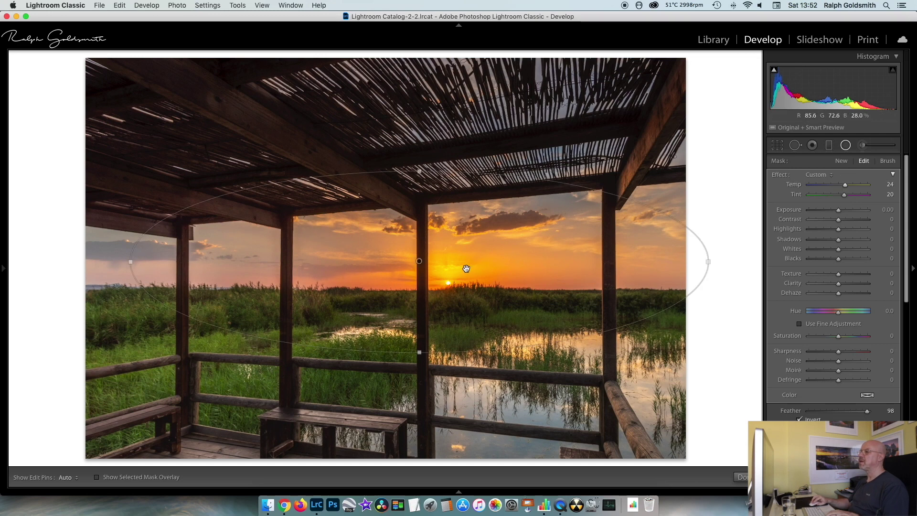
left_click_drag(384, 231, 465, 348)
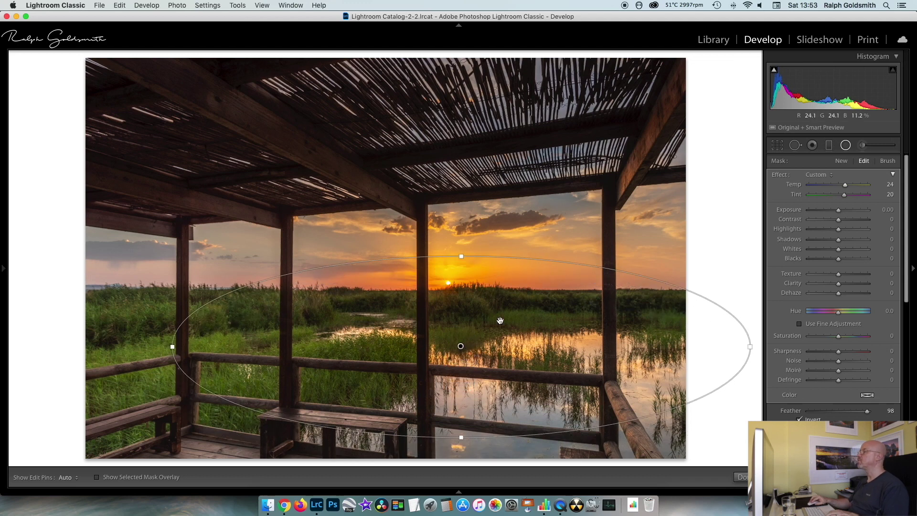
left_click(846, 147)
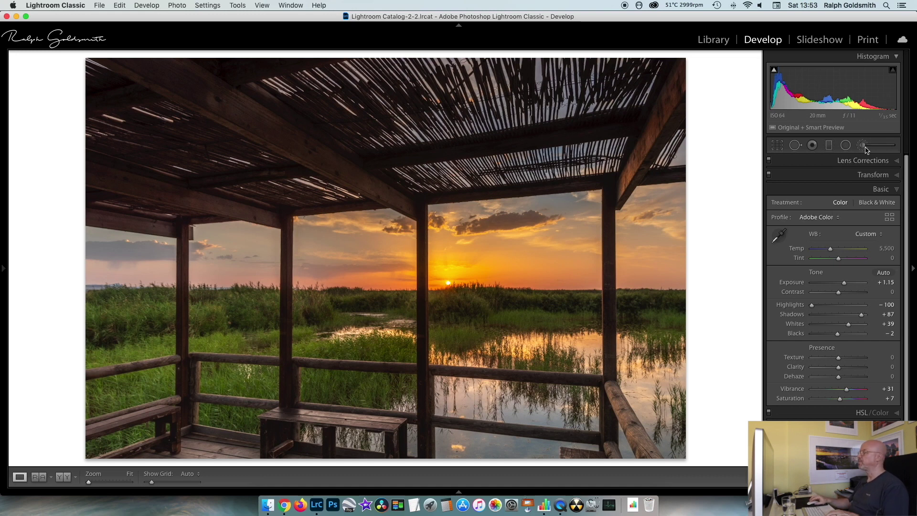
left_click(896, 189)
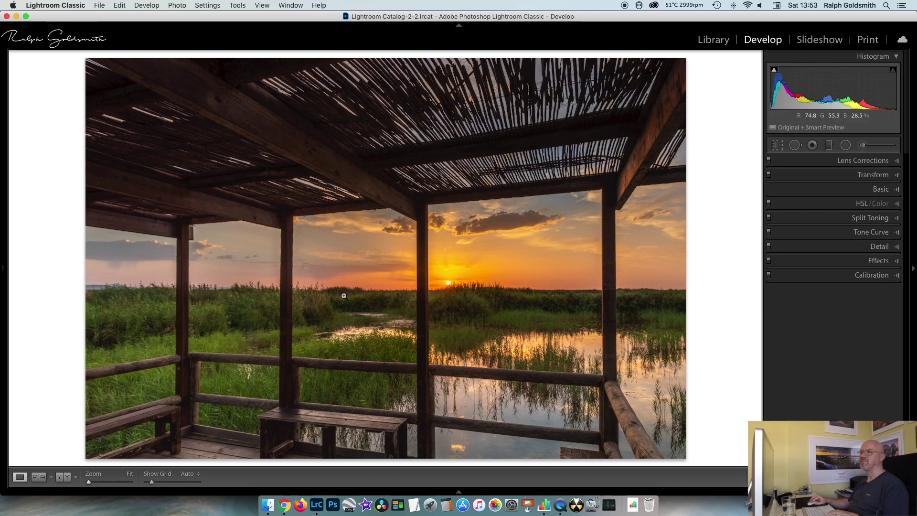
Step: Apply the 'Before colour' snapshot from the Snapshots list in the left panel
mouse_move(2, 270)
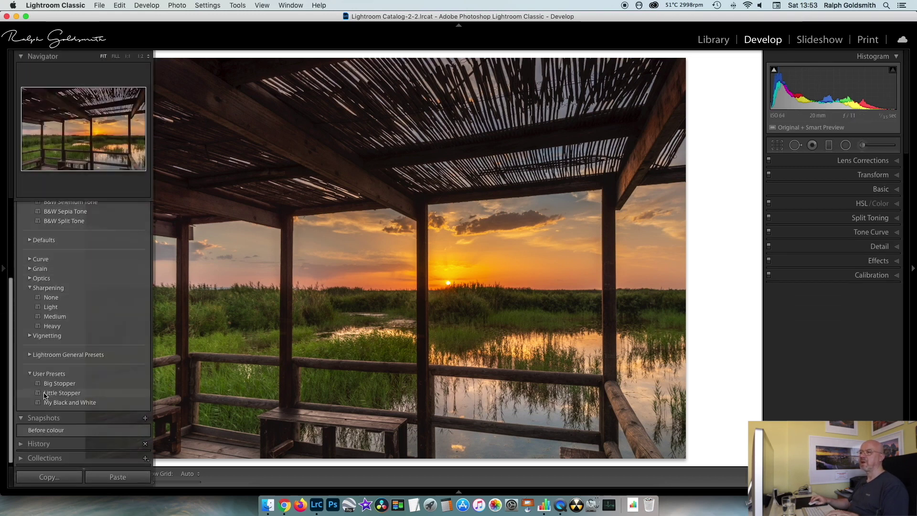
left_click(72, 430)
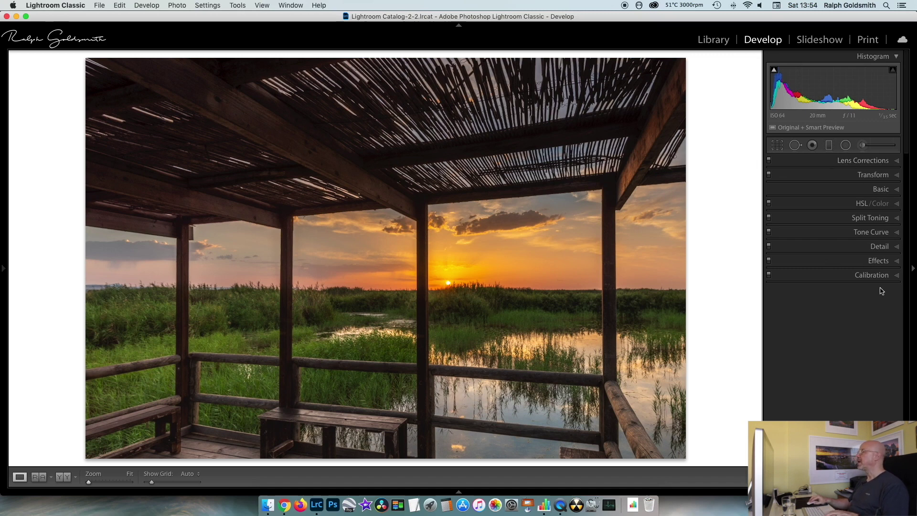
Step: Expand Calibration, test the Shadows Tint toward magenta and green, then reset it to 0
left_click(898, 278)
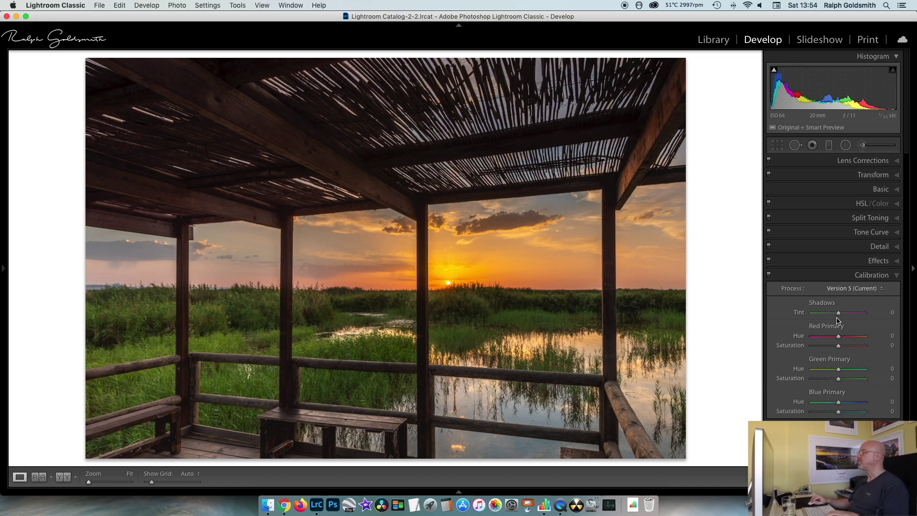
left_click_drag(840, 315, 873, 314)
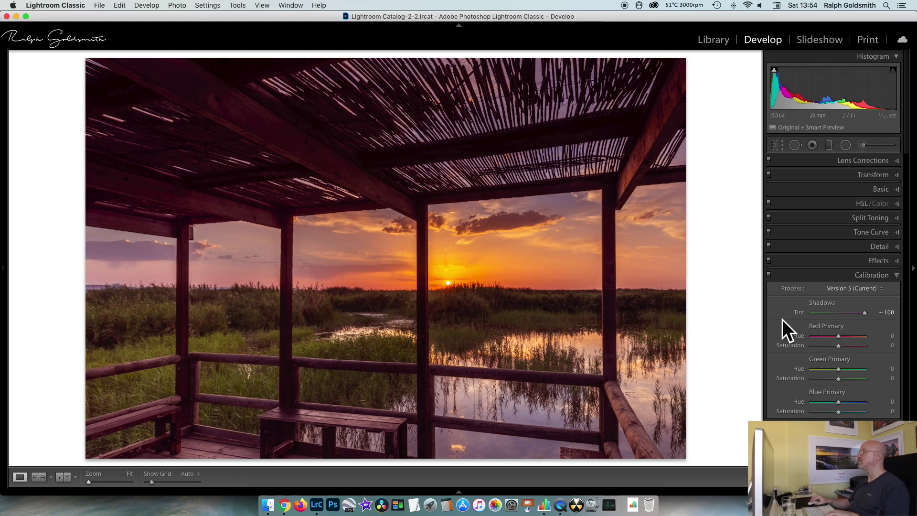
left_click_drag(866, 316, 786, 311)
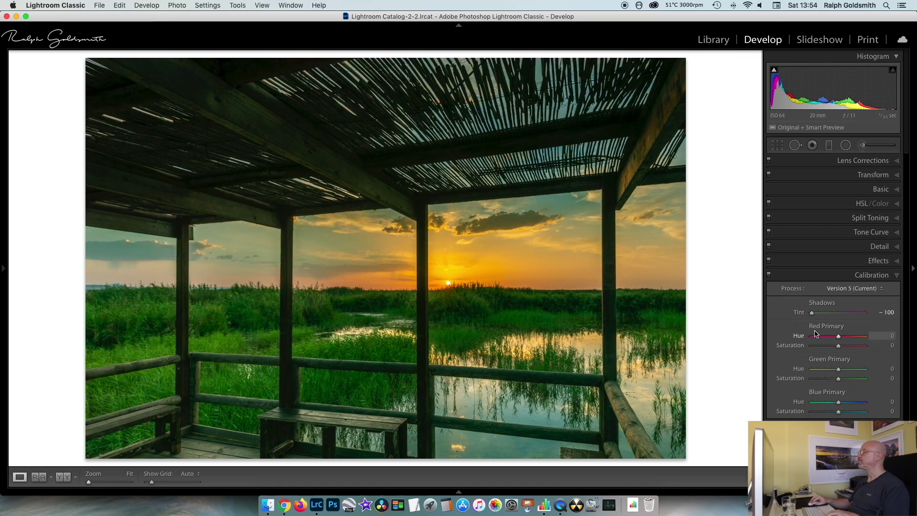
double_click(800, 314)
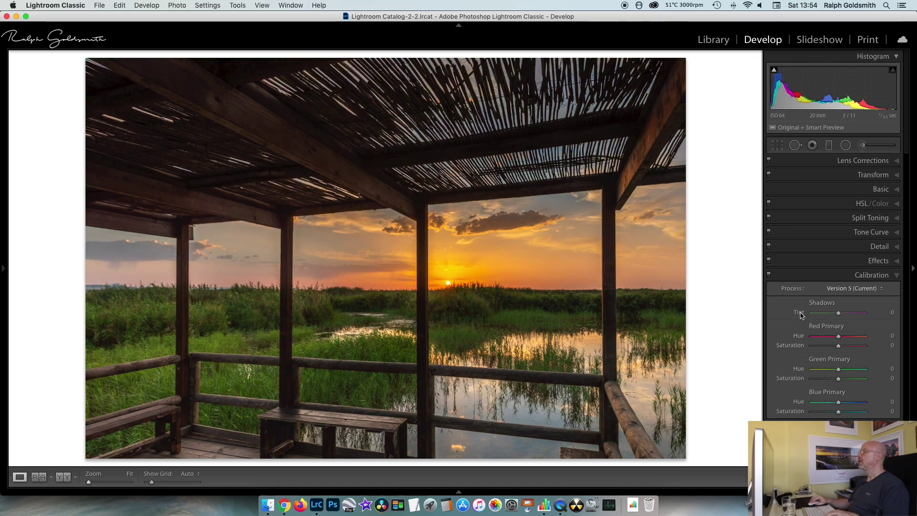
Step: Set Red Primary Hue to −100 and Red Primary Saturation to +100
left_click(840, 338)
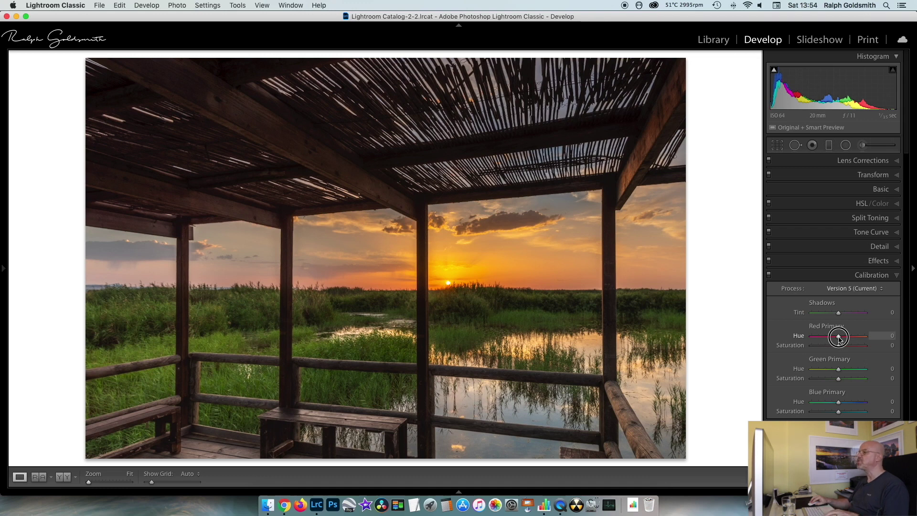
left_click_drag(840, 338, 800, 336)
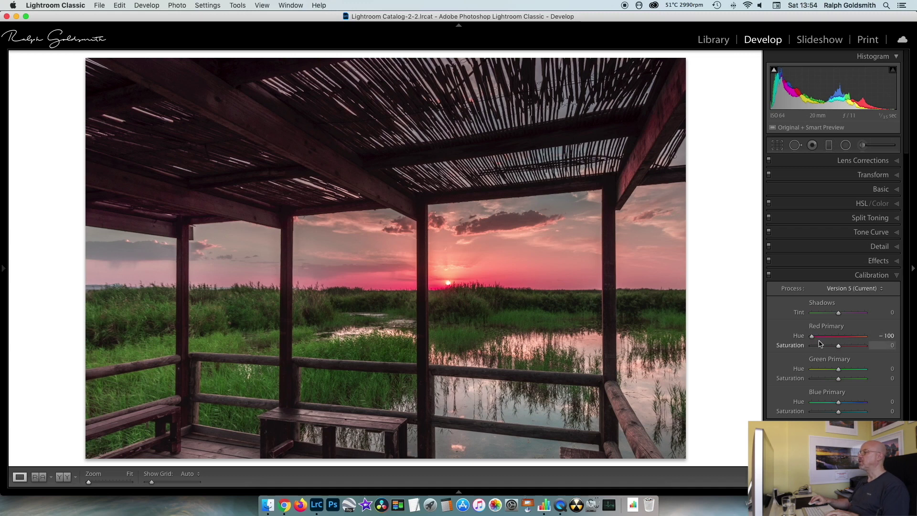
left_click_drag(840, 349, 867, 348)
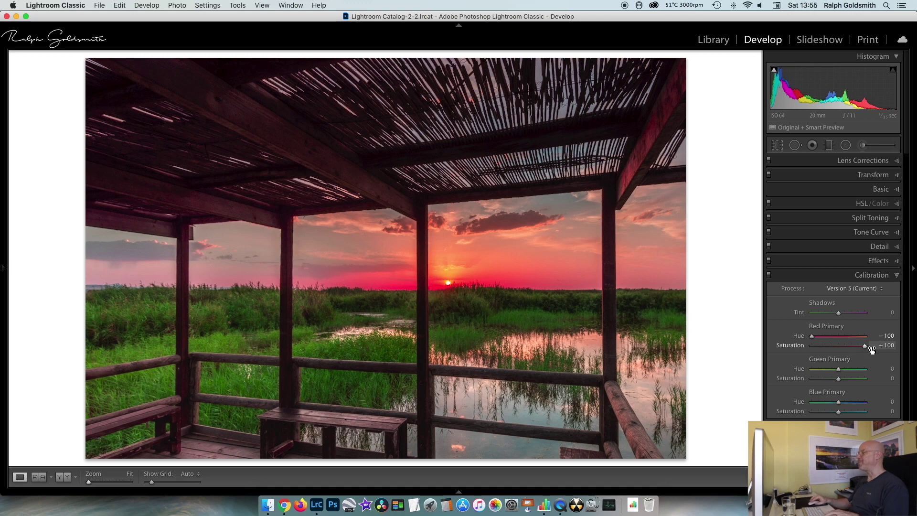
Step: Set calibration to Red hue −19, Green hue −31, Blue hue +28, and Shadows Tint +23
double_click(799, 336)
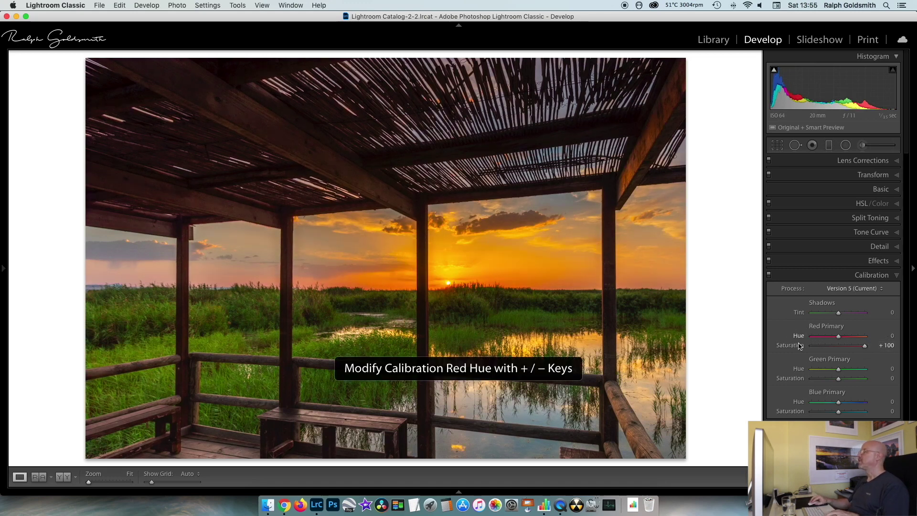
double_click(797, 345)
left_click_drag(840, 339, 844, 348)
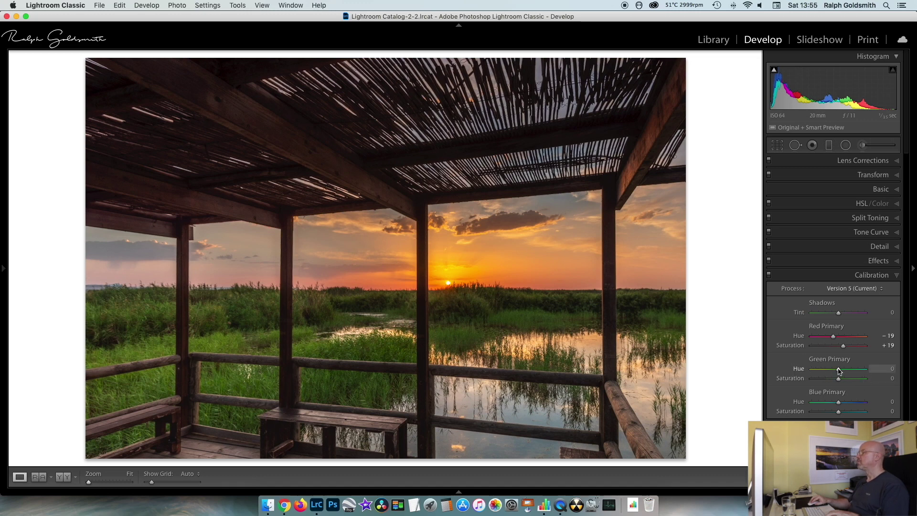
mouse_move(839, 371)
left_mouse_down()
mouse_move(821, 372)
mouse_move(834, 379)
mouse_move(823, 380)
left_mouse_up()
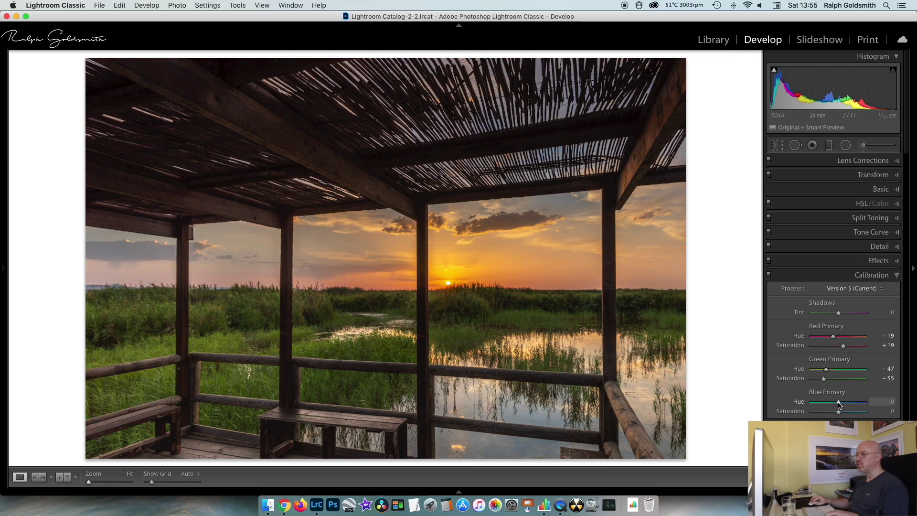
mouse_move(840, 404)
left_mouse_down()
mouse_move(858, 412)
mouse_move(849, 402)
left_mouse_up()
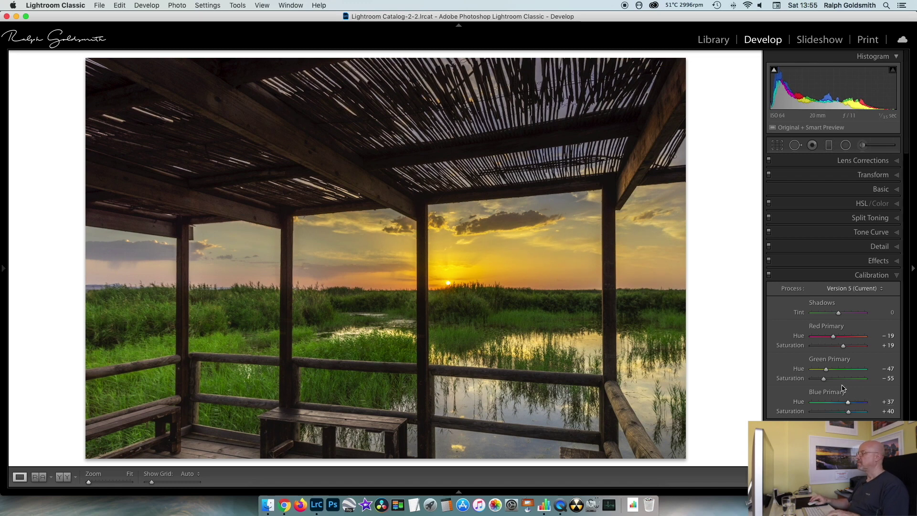
left_click_drag(826, 369, 847, 413)
left_click_drag(838, 313, 845, 314)
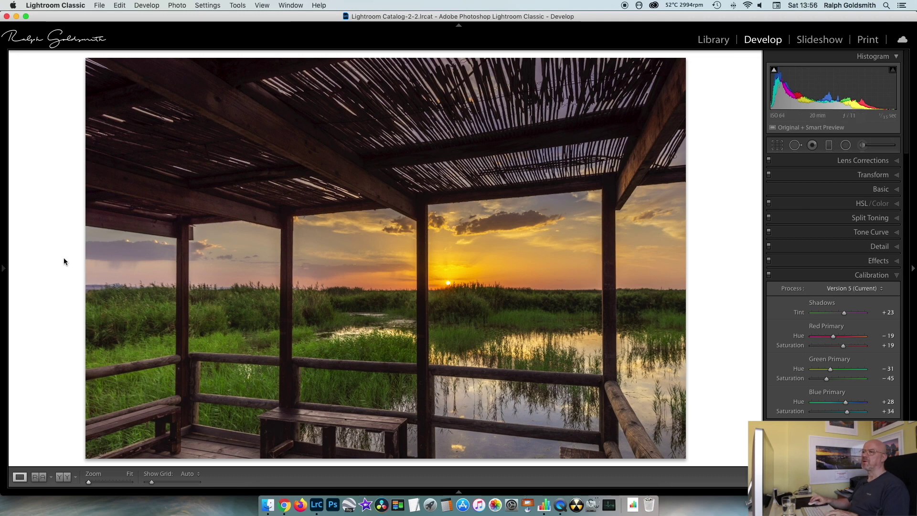
Step: Restore the 'Before colour' snapshot, collapse Calibration, and expand the Tone Curve panel
mouse_move(2, 270)
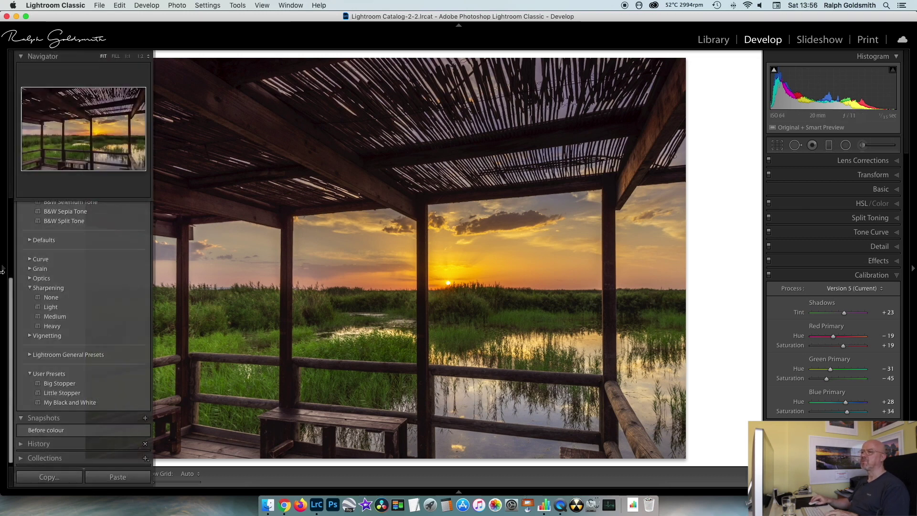
left_click(61, 431)
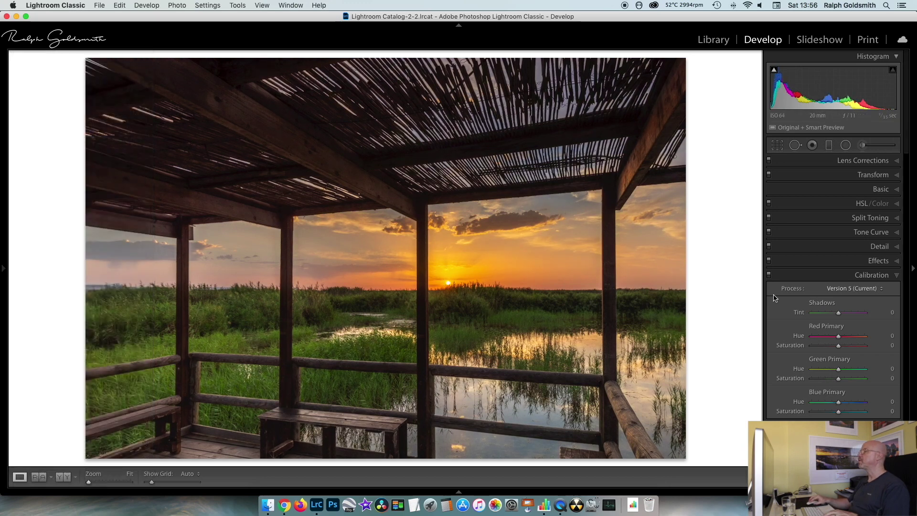
left_click(873, 275)
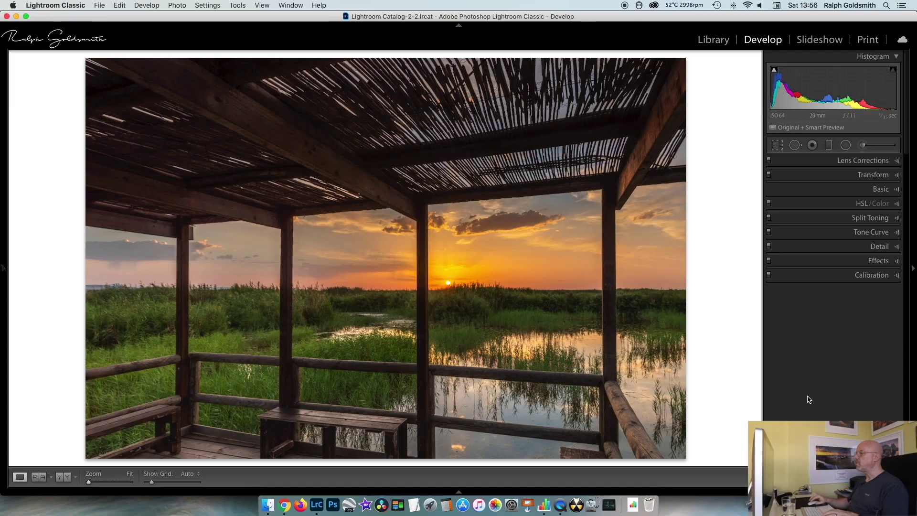
left_click(901, 236)
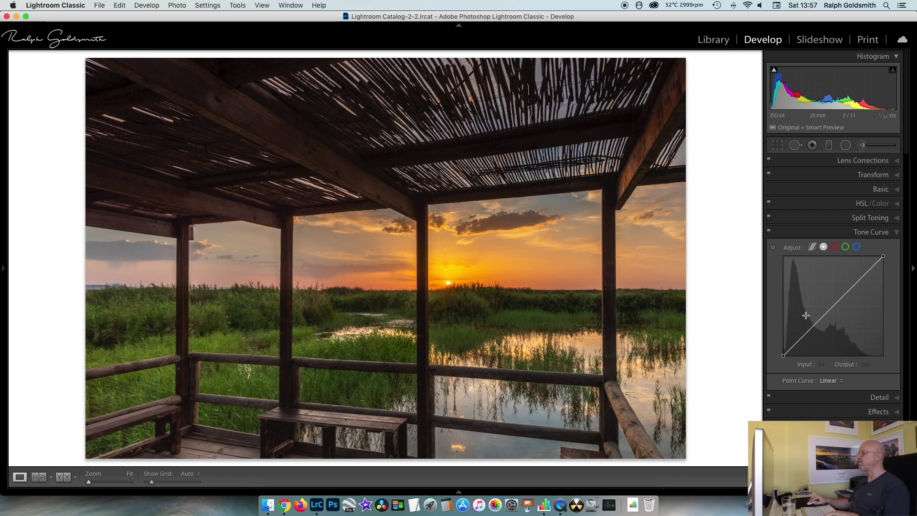
Step: Try a slight S-curve by darkening shadows and lifting highlights, then undo it
left_click_drag(805, 336, 805, 337)
left_click_drag(871, 269, 867, 268)
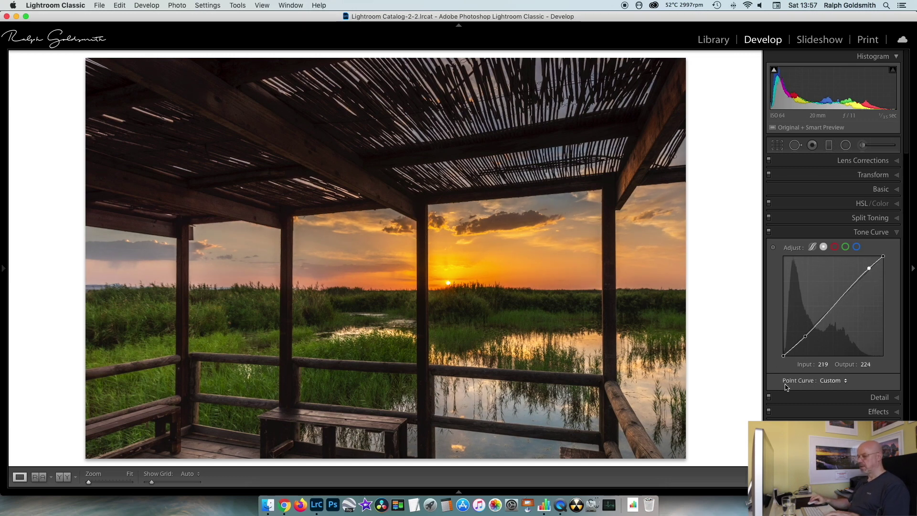
key("super+z")
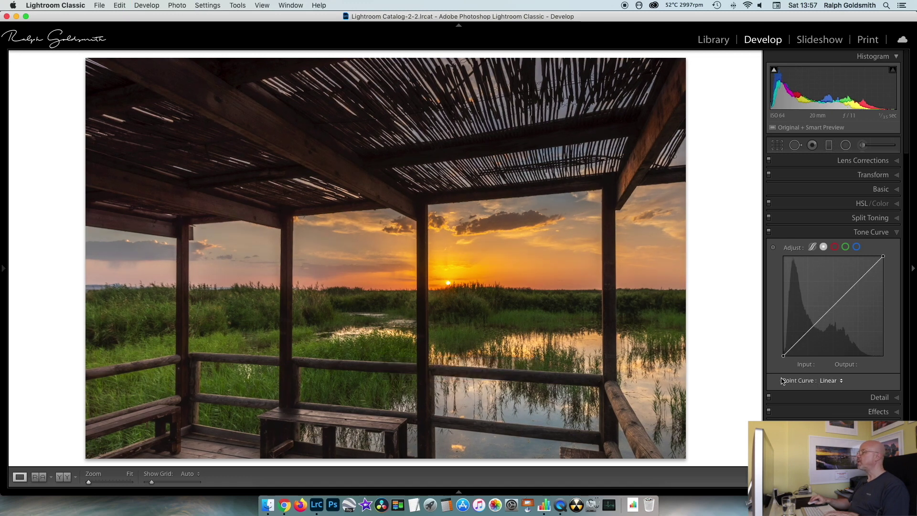
Step: Preview the Medium and Strong Contrast point curves, then undo back to Linear
left_click(837, 381)
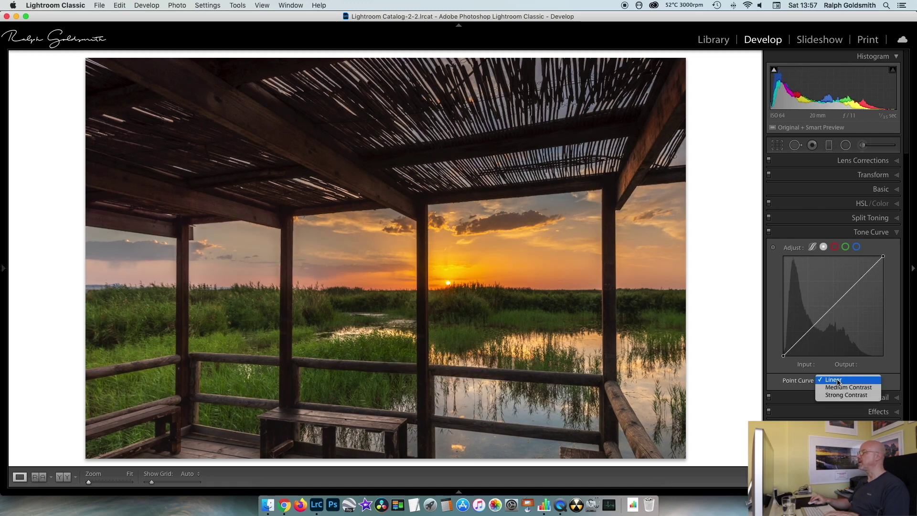
left_click(842, 391)
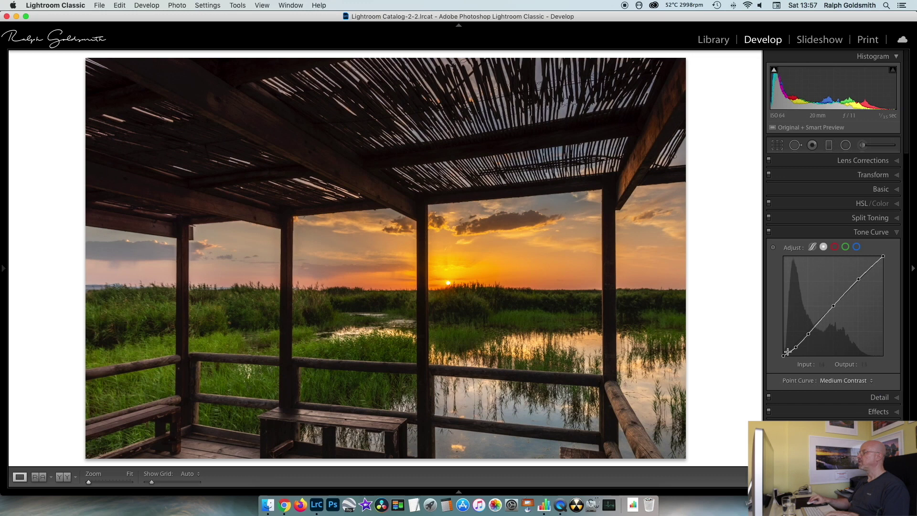
left_click(836, 381)
left_click(836, 388)
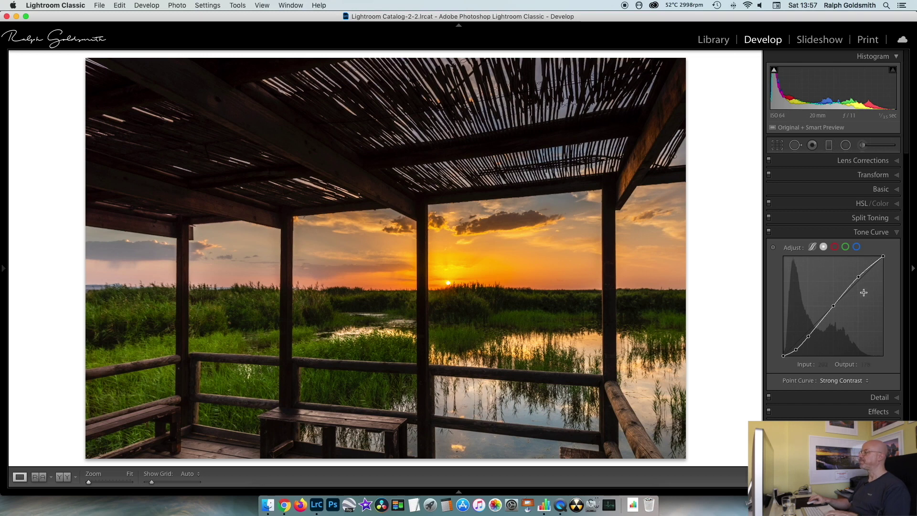
key("super+z")
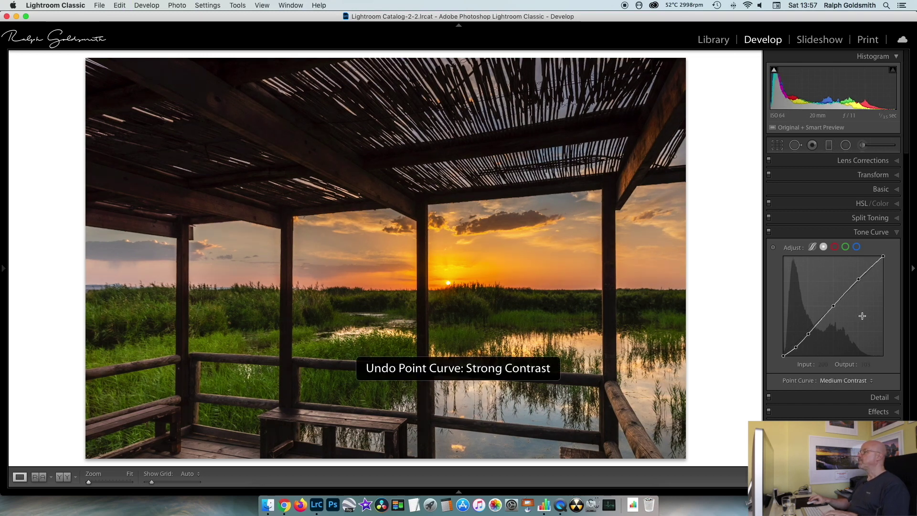
key("super+z")
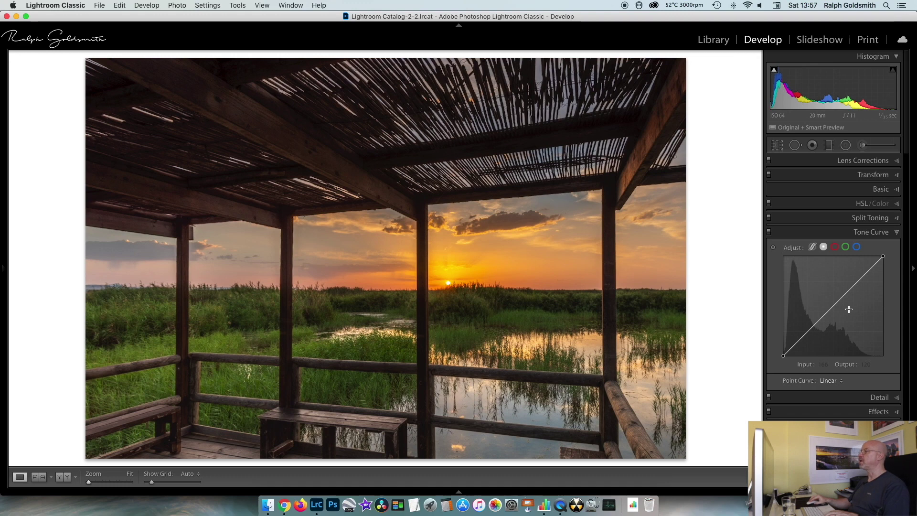
Step: On the red channel curve, lower a shadow point slightly and raise the highlight point to 225/235
left_click(834, 247)
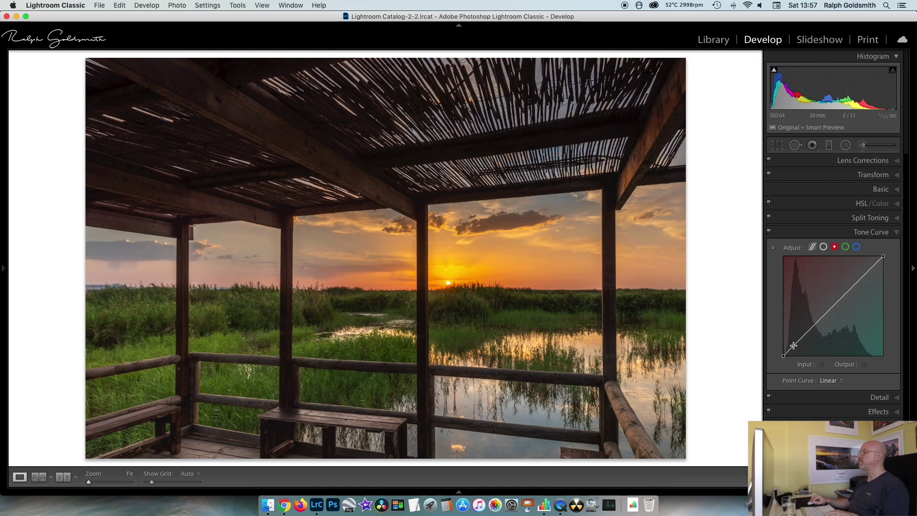
left_click_drag(794, 345, 793, 343)
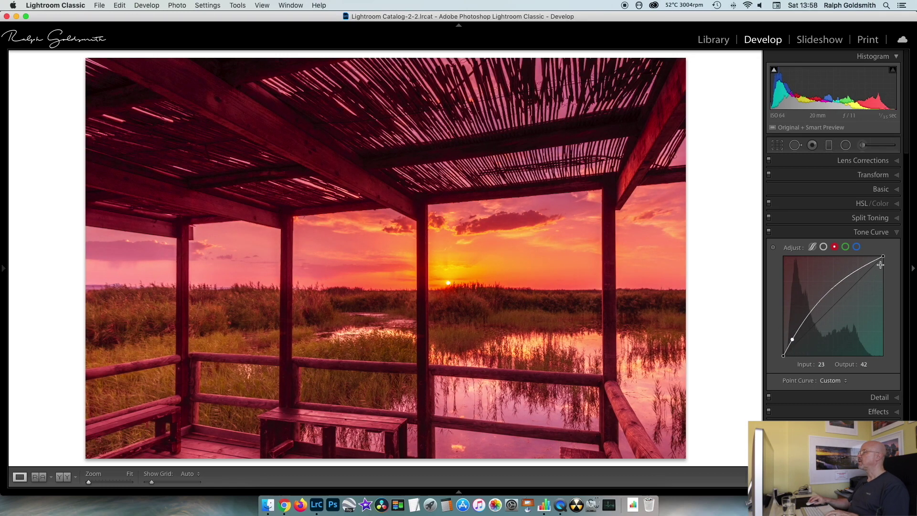
left_click_drag(876, 261, 879, 267)
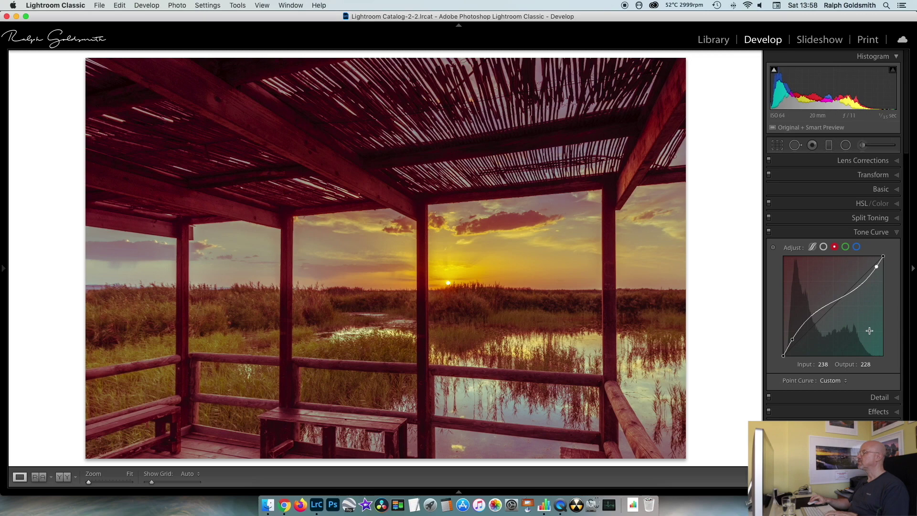
key("super+z")
key("super+z")
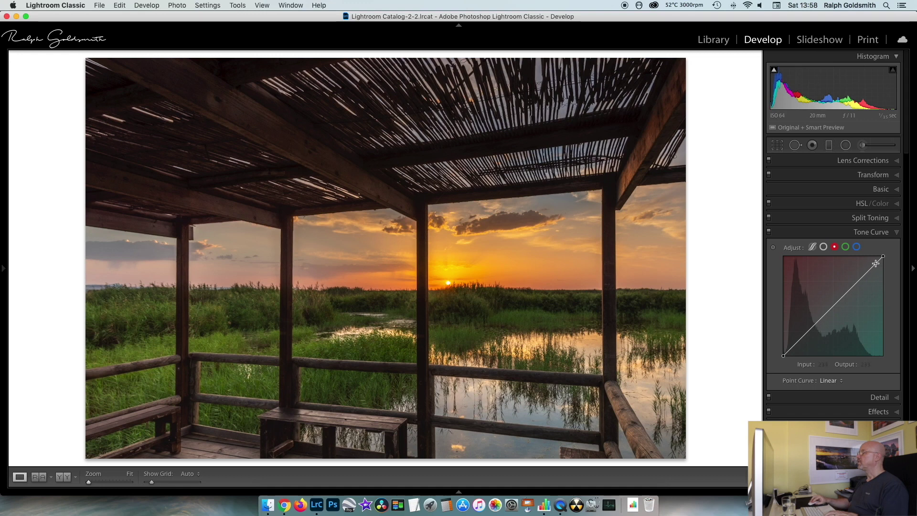
left_click_drag(796, 346, 798, 350)
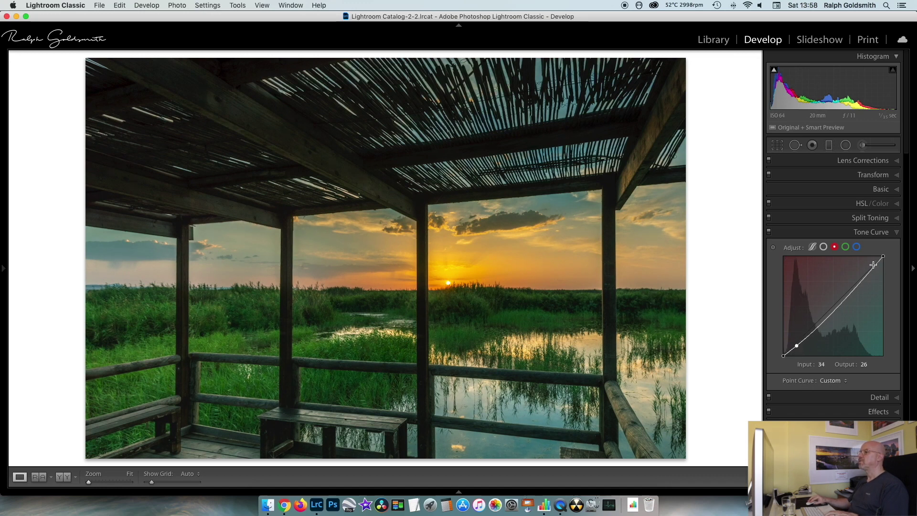
left_click_drag(873, 264, 874, 266)
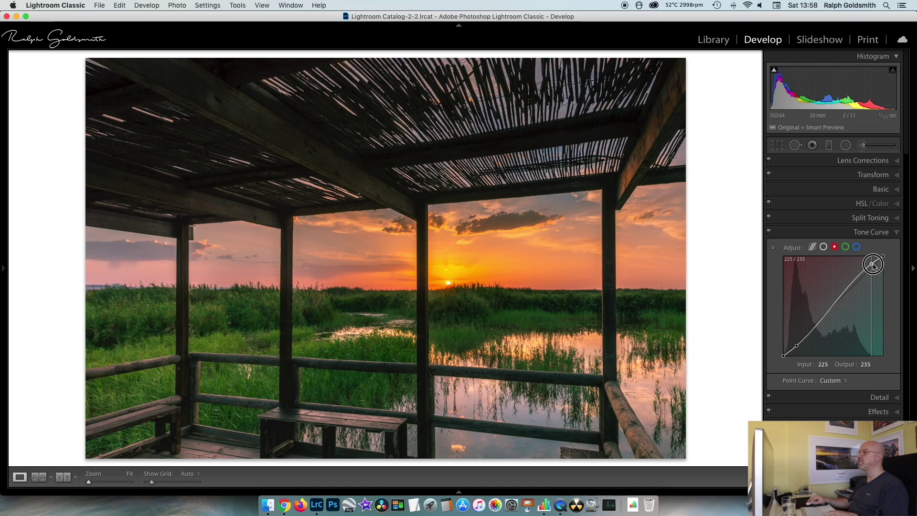
left_click_drag(874, 266, 873, 266)
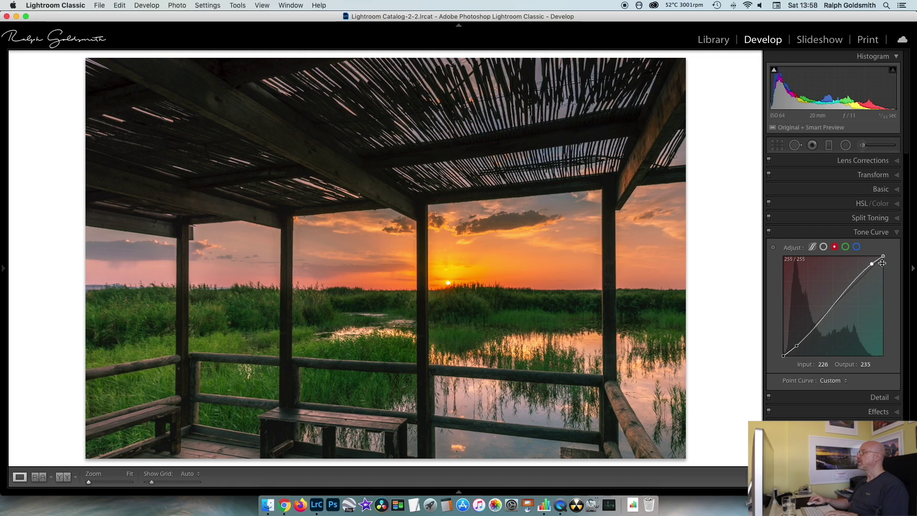
Step: On the green channel curve, lift the shadows to 36/42 and lower the highlights slightly
left_click(846, 247)
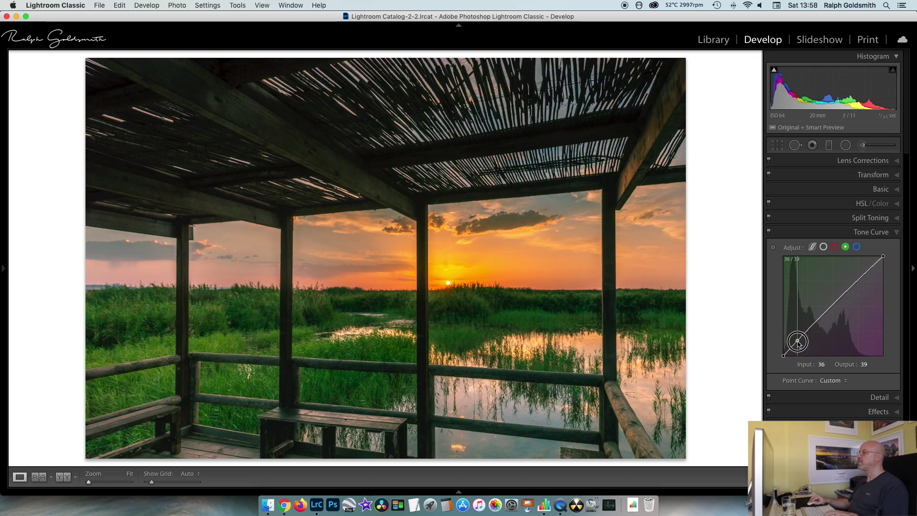
left_click_drag(797, 343, 796, 340)
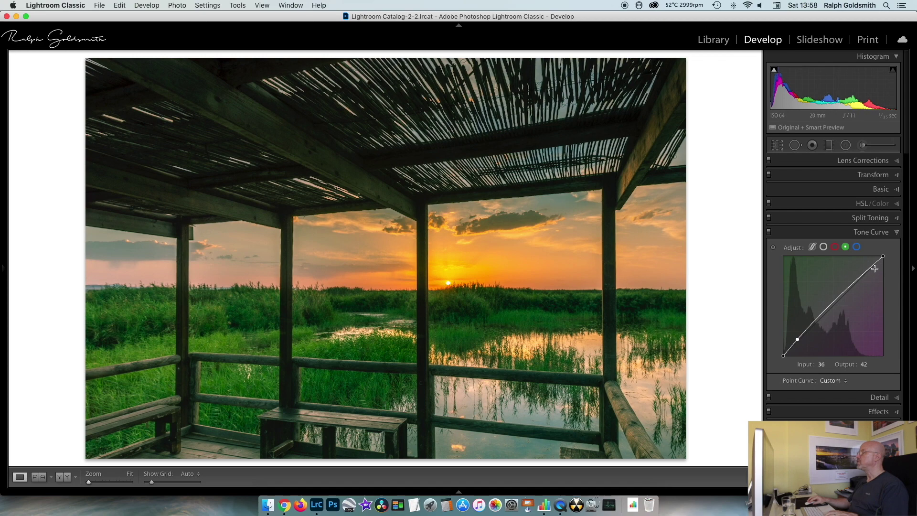
left_click_drag(875, 267, 876, 268)
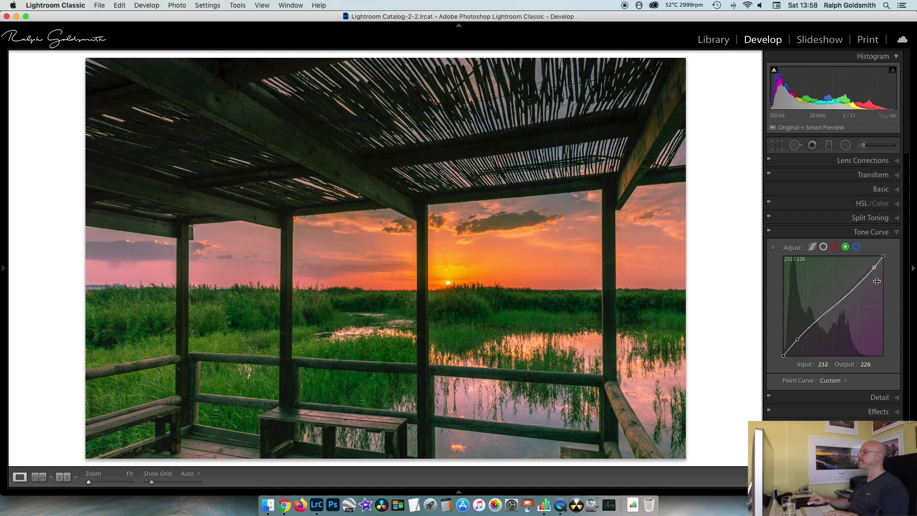
Step: On the blue channel curve, lift the shadows and pull the highlights down to 233/227
left_click(857, 247)
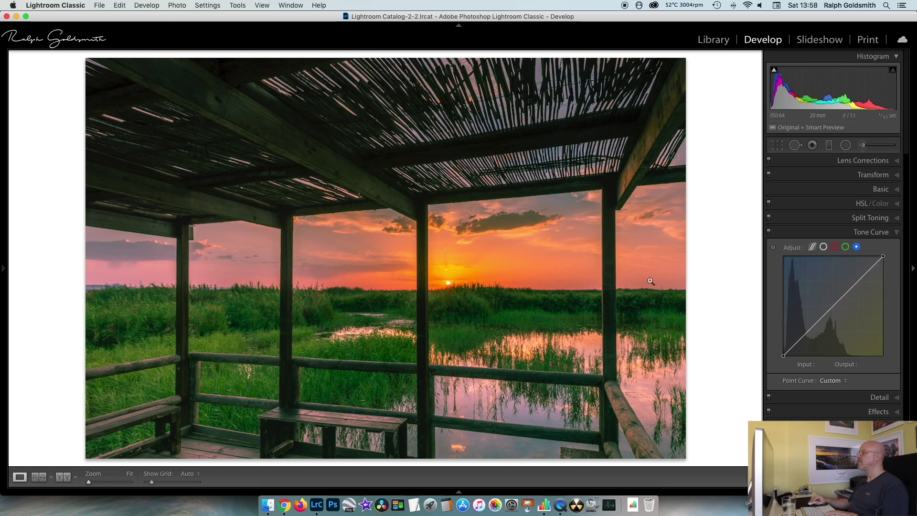
left_click(800, 342)
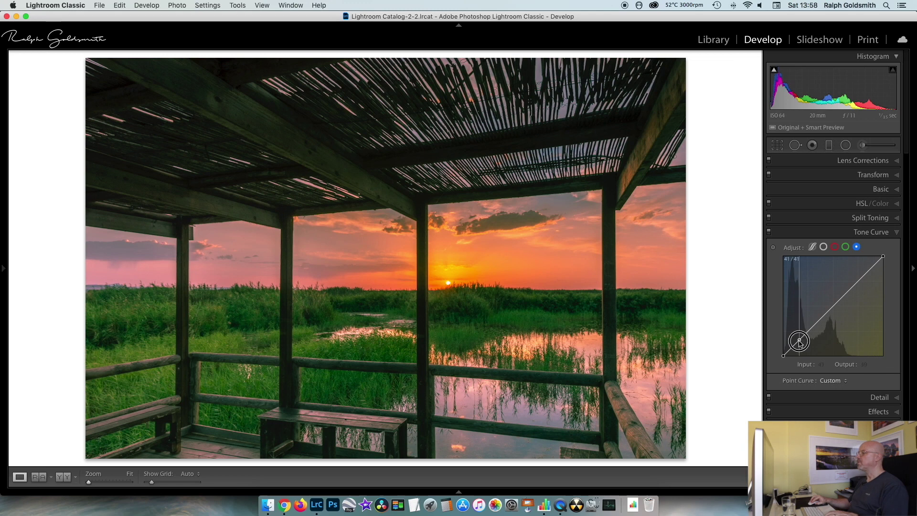
left_click_drag(799, 341, 794, 338)
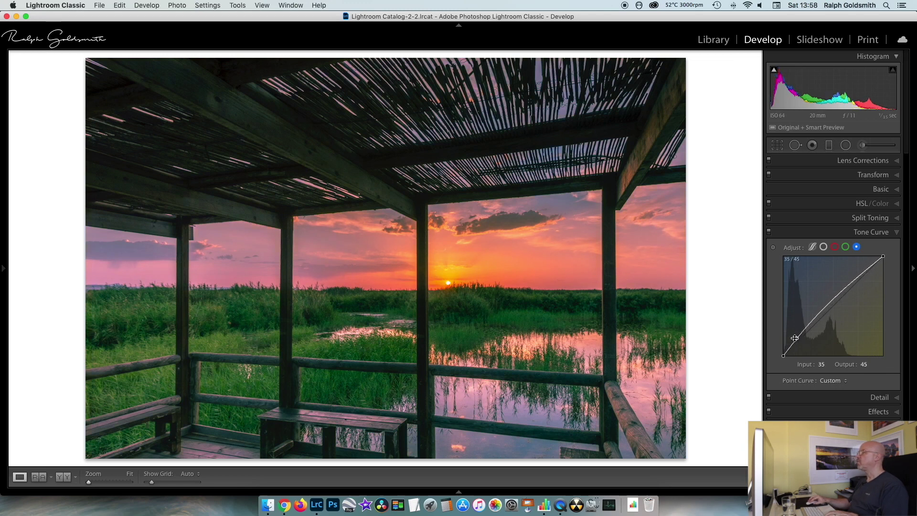
left_click_drag(875, 265, 876, 269)
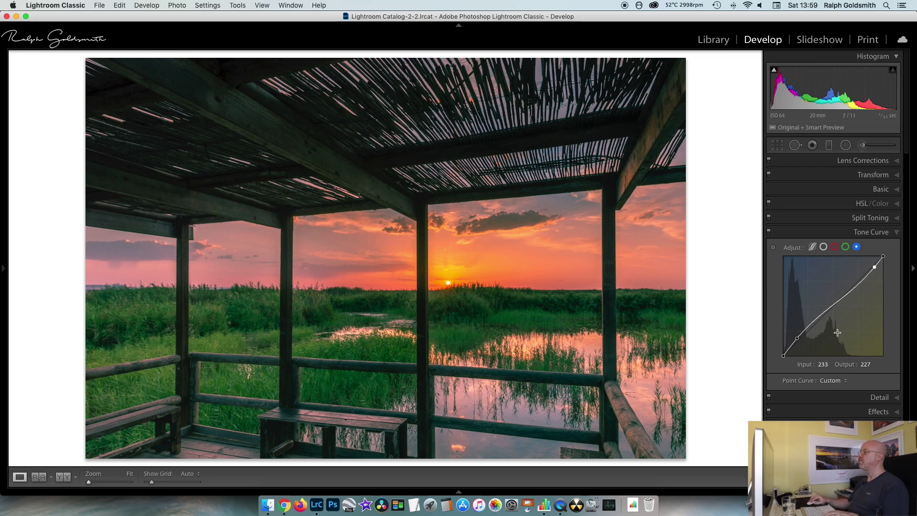
Step: Compare the red, green and blue curves, ending on the blue channel
left_click(846, 248)
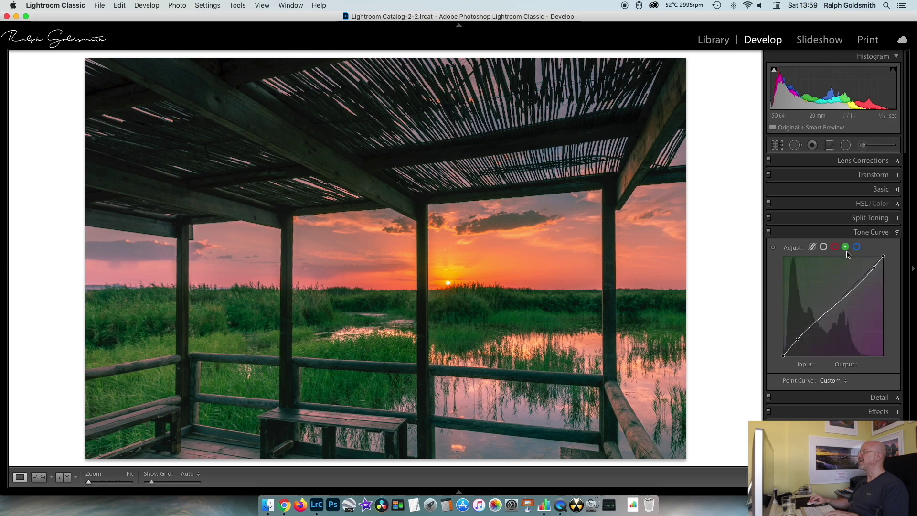
left_click(836, 248)
left_click(846, 249)
left_click(857, 248)
left_click(835, 248)
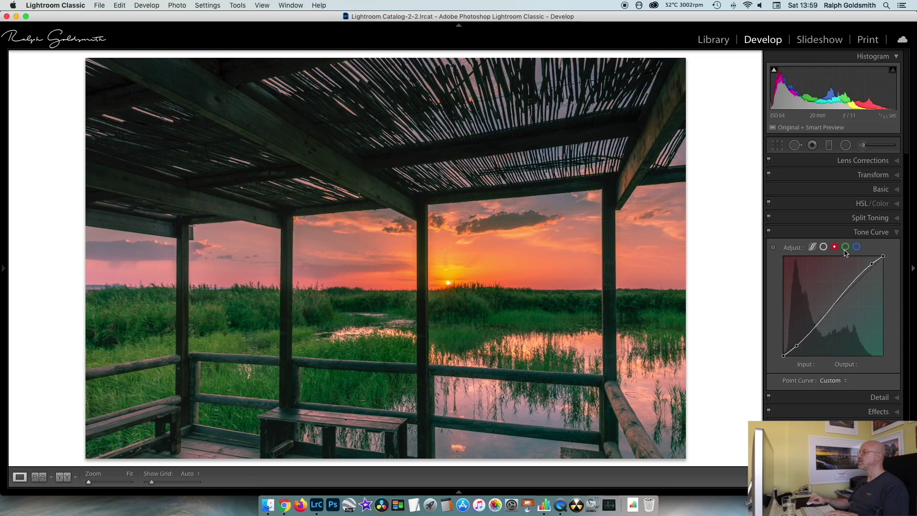
left_click(846, 248)
left_click(857, 247)
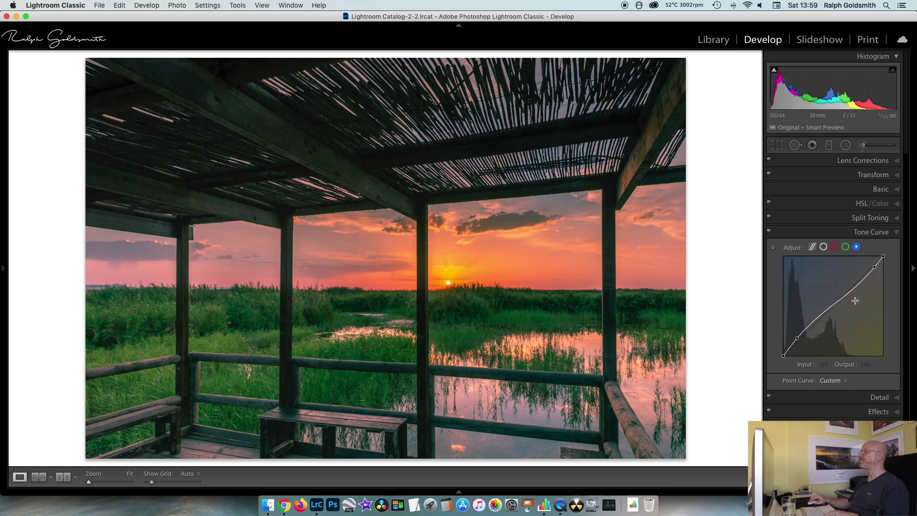
Step: Revert to the 'Before colour' snapshot and swap Tone Curve for HSL/Color's Saturation view
mouse_move(3, 266)
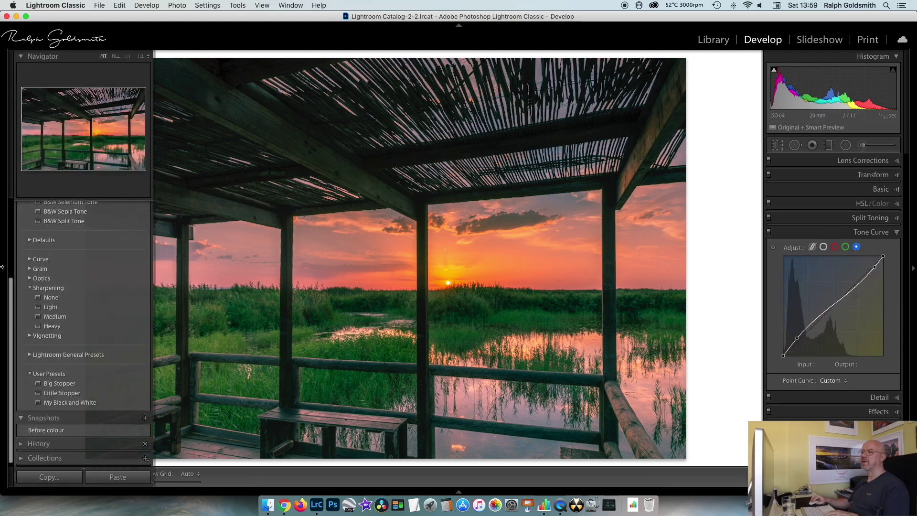
left_click(50, 431)
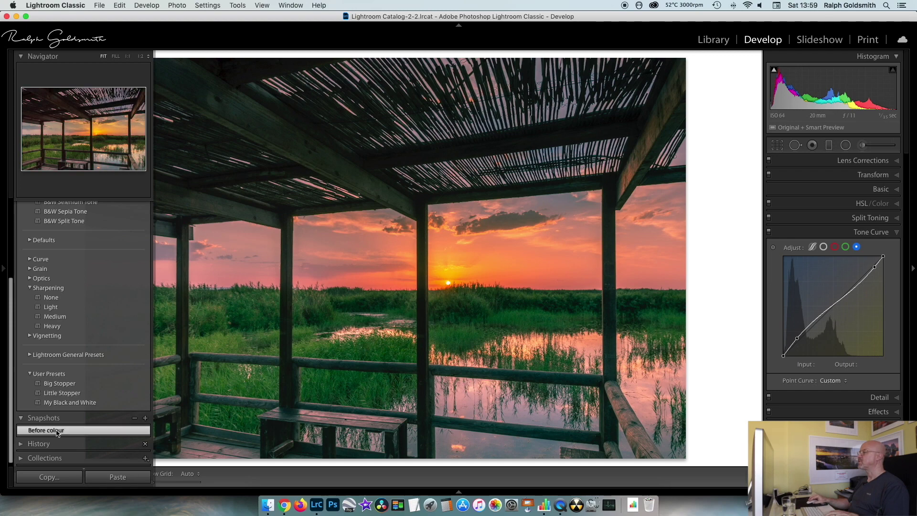
left_click(897, 234)
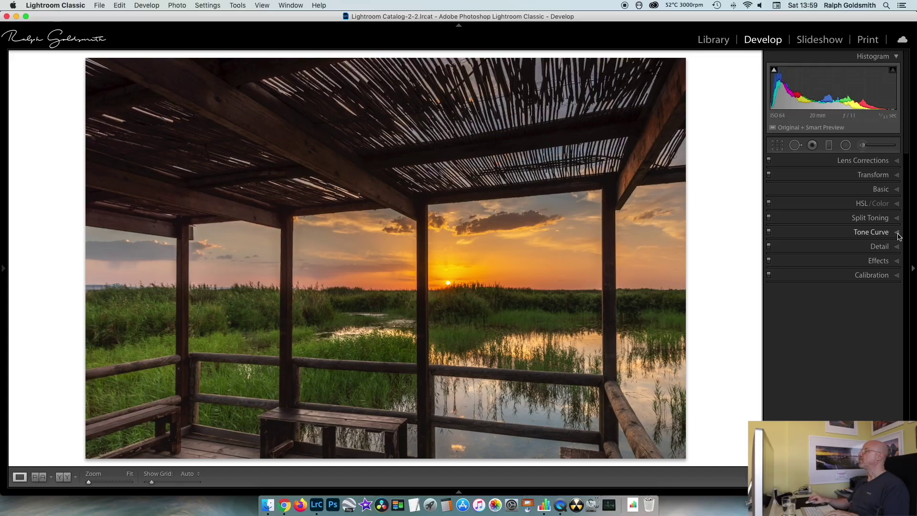
left_click(897, 206)
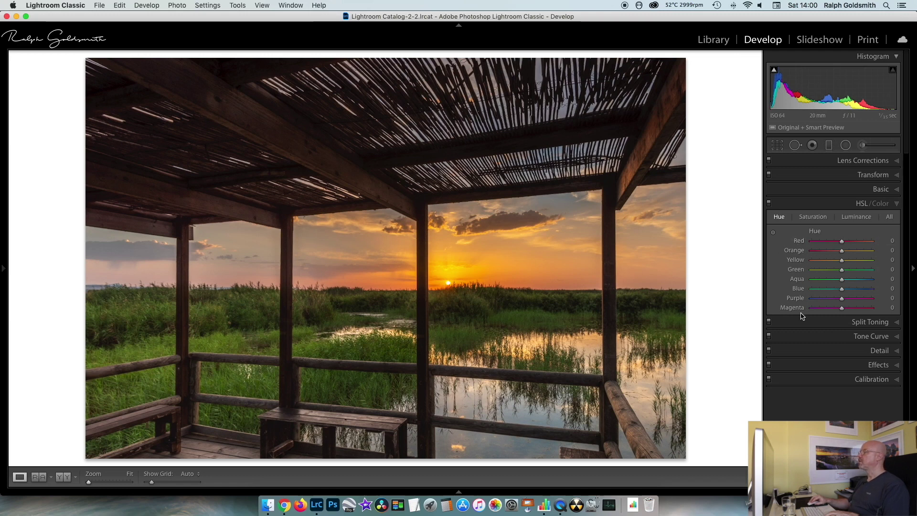
left_click(814, 217)
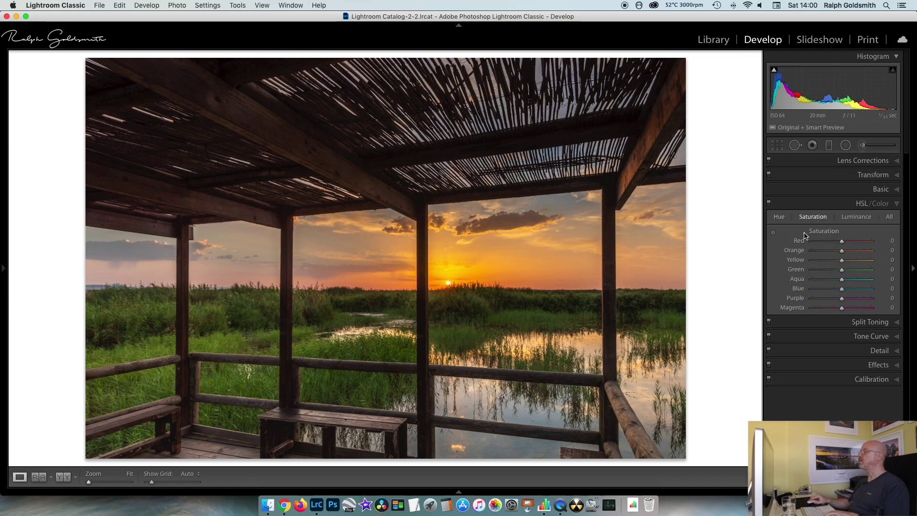
Step: Shift the HSL hues to Orange −29, Yellow −27, Aqua +27 and Blue +24
left_click(851, 221)
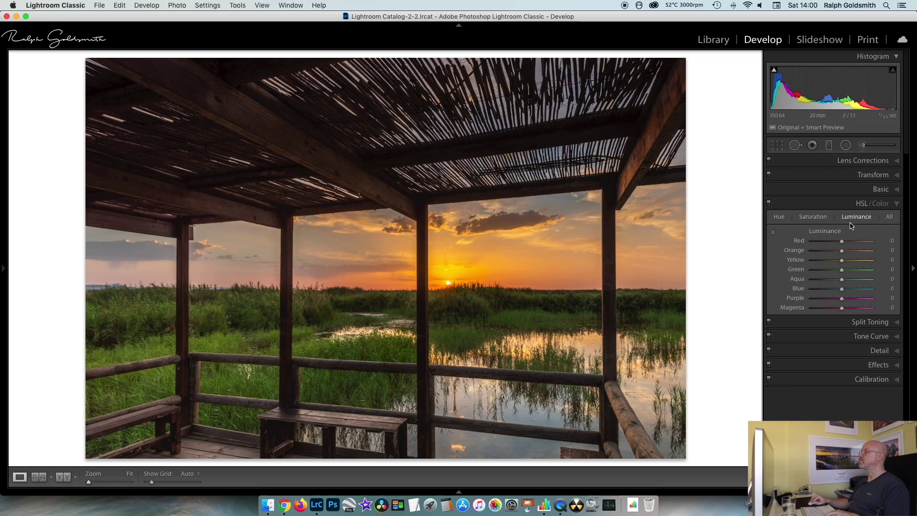
left_click(781, 219)
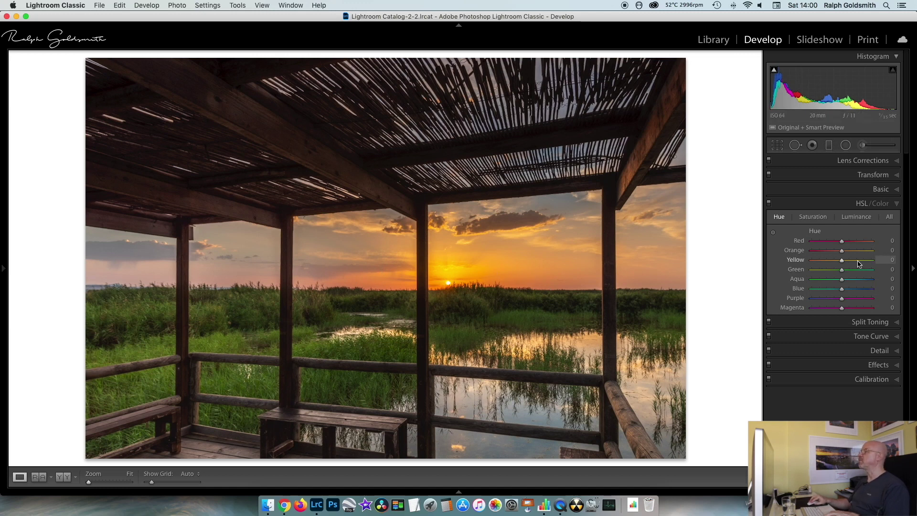
left_click_drag(843, 253, 833, 252)
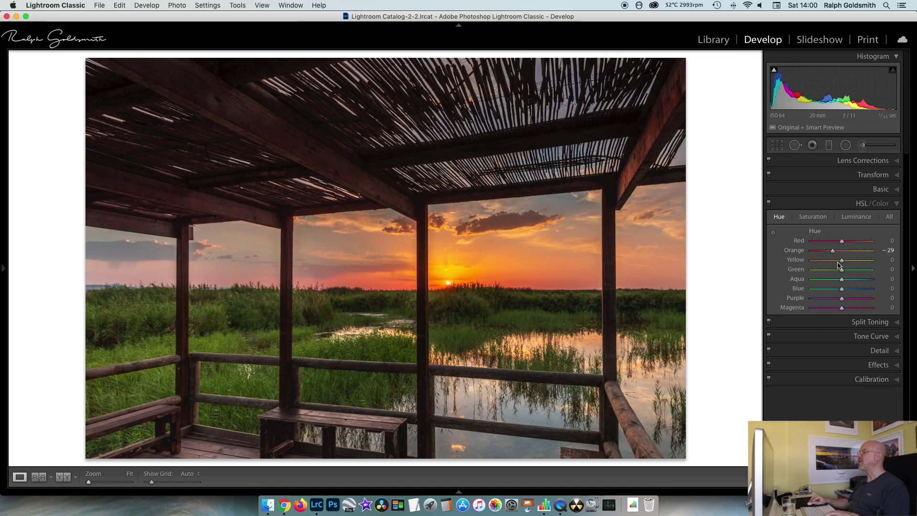
left_click_drag(843, 261, 833, 261)
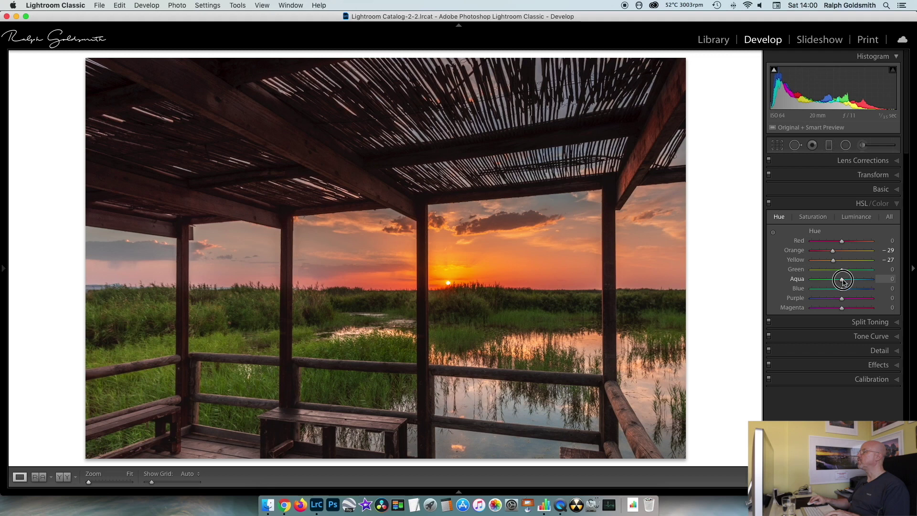
left_click_drag(842, 279, 850, 290)
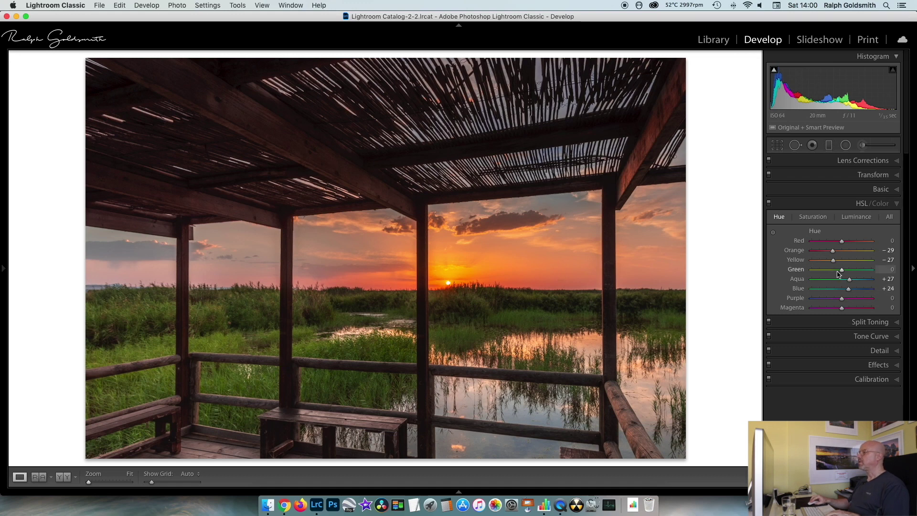
left_click(813, 218)
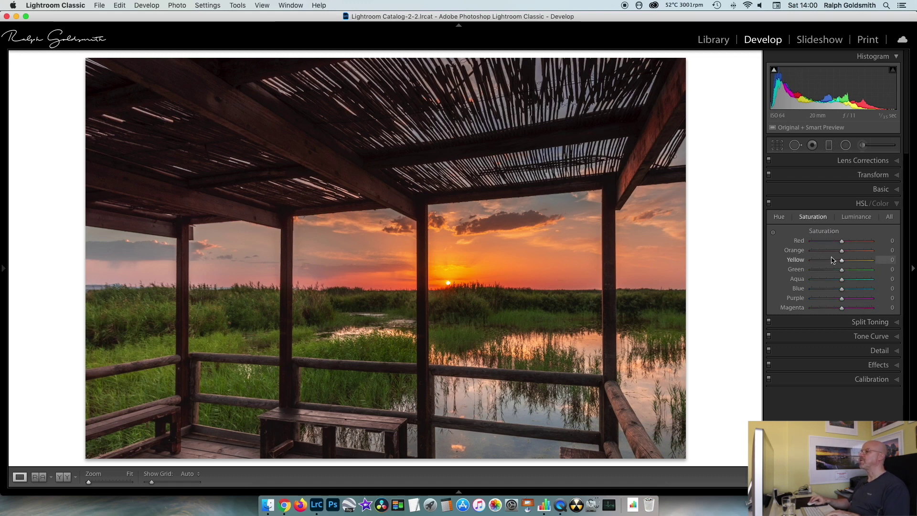
Step: Set HSL saturation to Red +28, Orange +32, Yellow +25, Green −22, Aqua +14, Blue +22
mouse_move(843, 251)
left_mouse_down()
mouse_move(855, 254)
mouse_move(844, 263)
mouse_move(849, 241)
left_mouse_up()
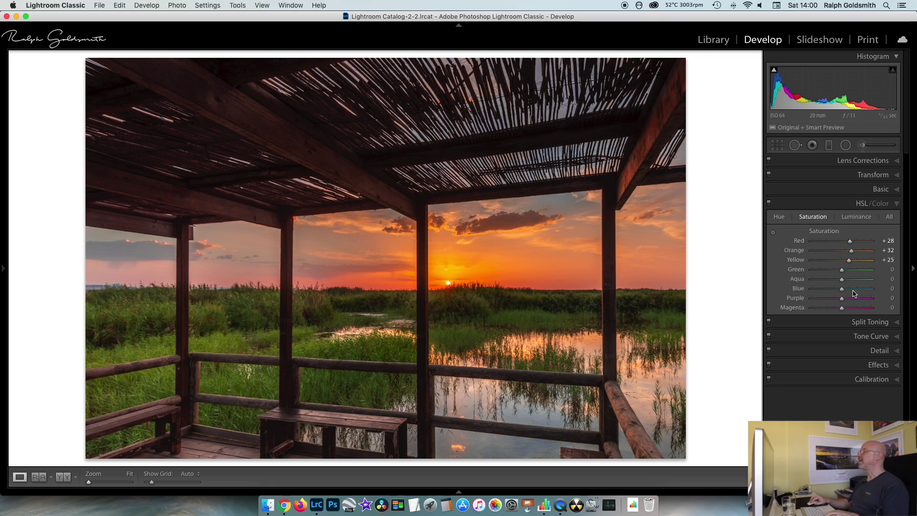
left_click_drag(843, 270, 849, 292)
left_click_drag(842, 280, 847, 283)
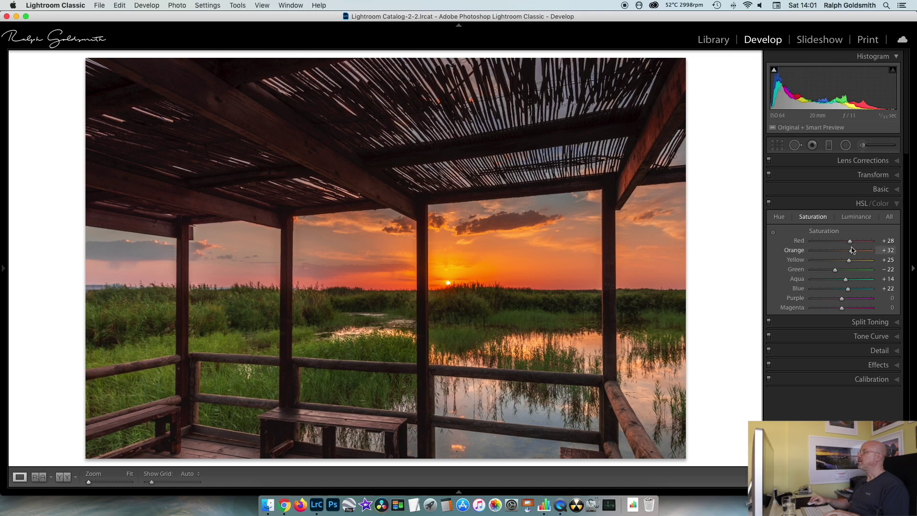
left_click(857, 217)
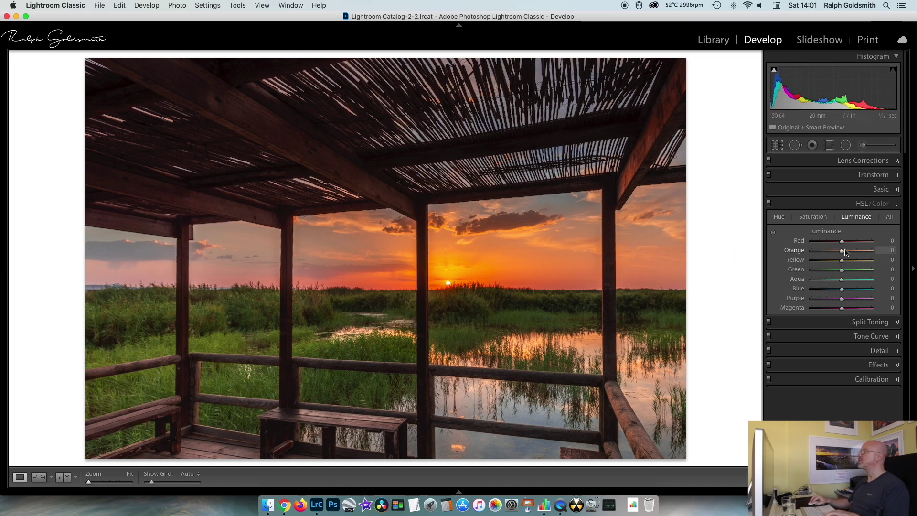
Step: Set HSL luminance to Red −20, Orange −13, Yellow −17, Green −30, Blue +12
mouse_move(842, 252)
left_mouse_down()
mouse_move(842, 262)
mouse_move(836, 241)
left_mouse_up()
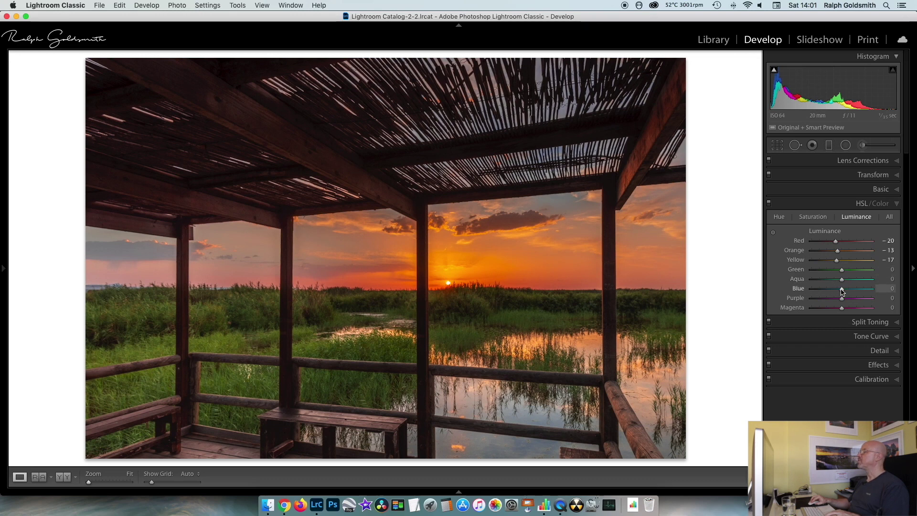
left_click_drag(841, 292, 832, 271)
mouse_move(4, 270)
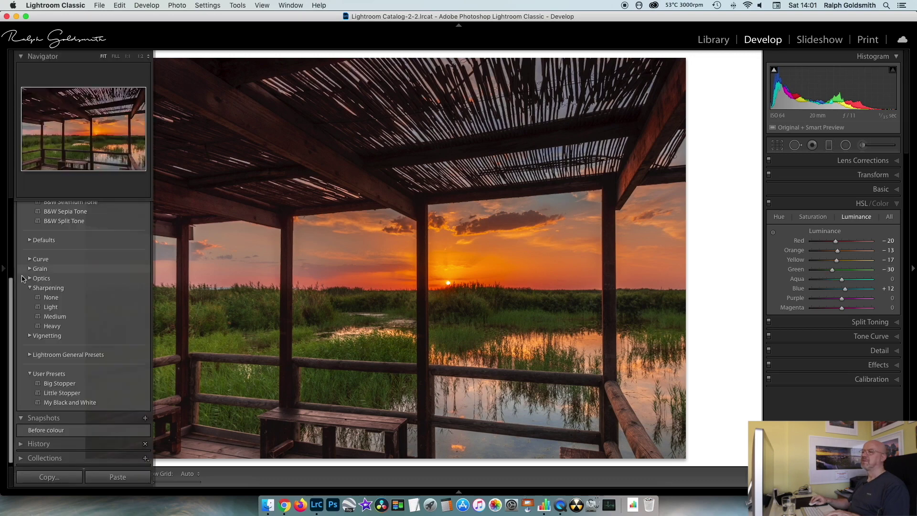
left_click(41, 430)
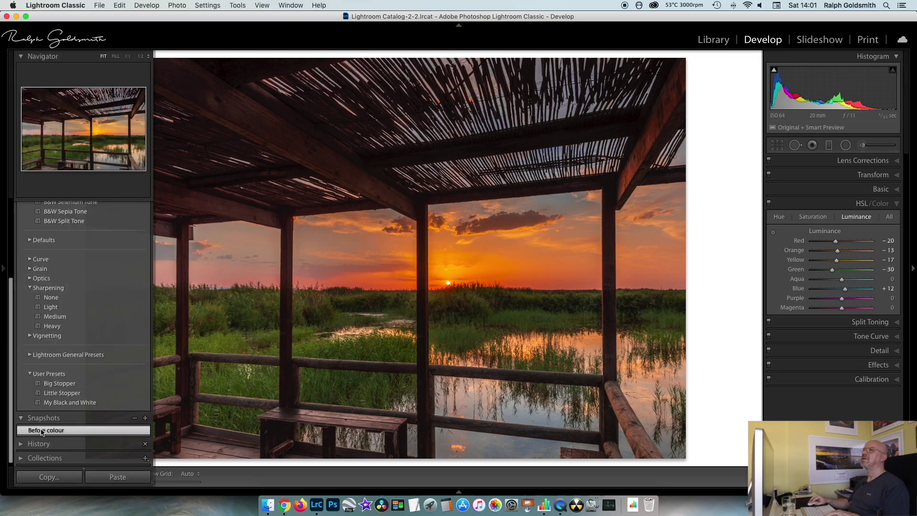
left_click(117, 6)
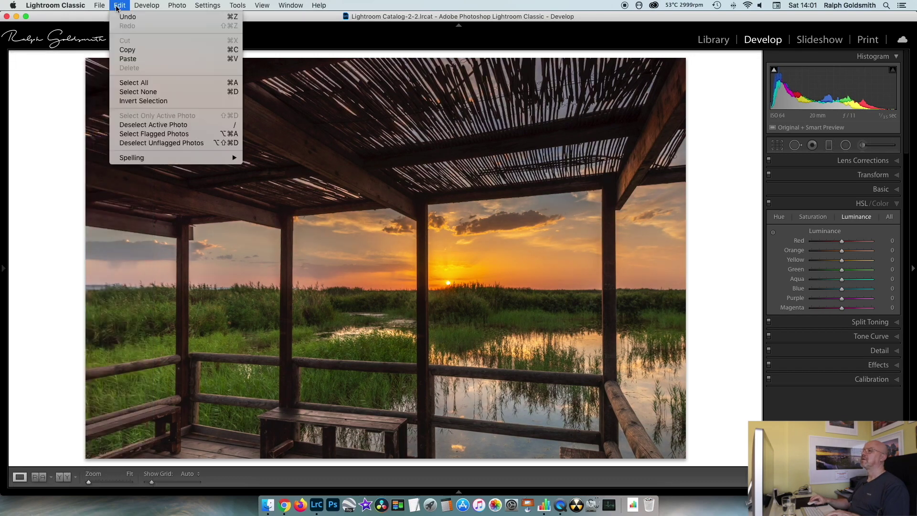
left_click(128, 17)
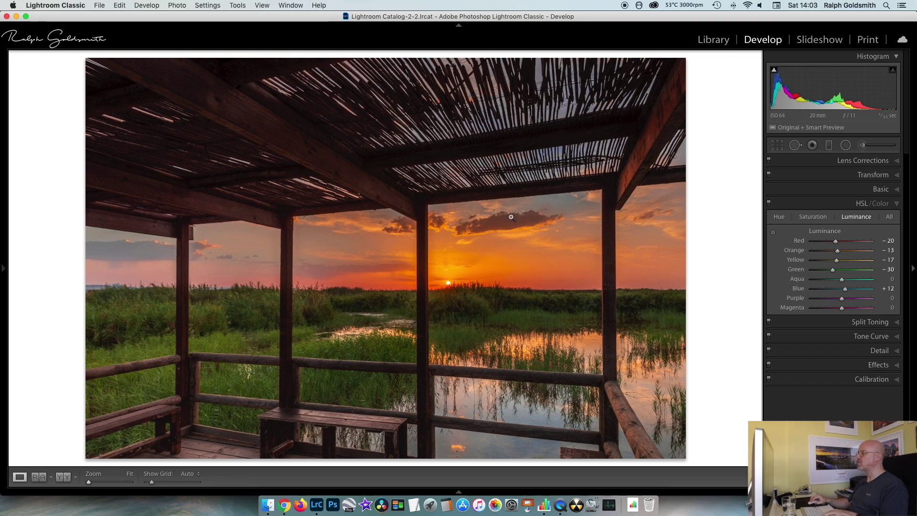
left_click(774, 234)
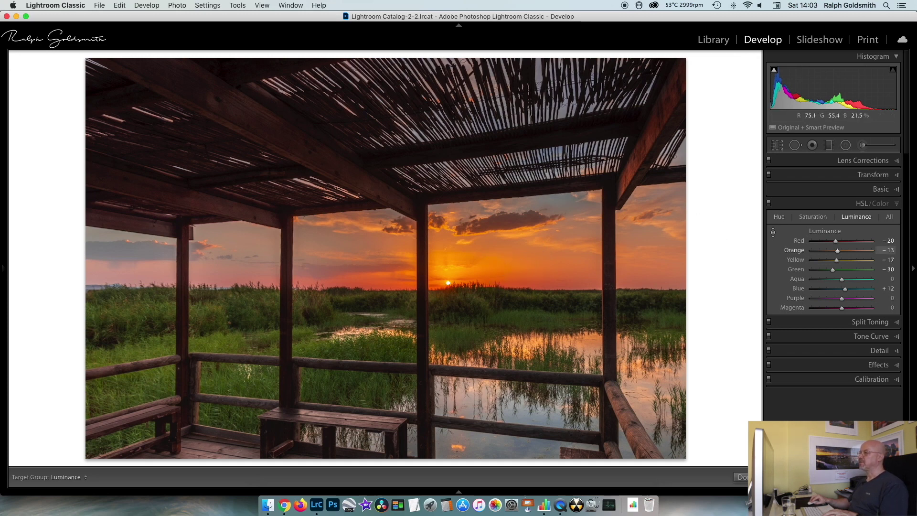
left_click_drag(487, 258, 488, 229)
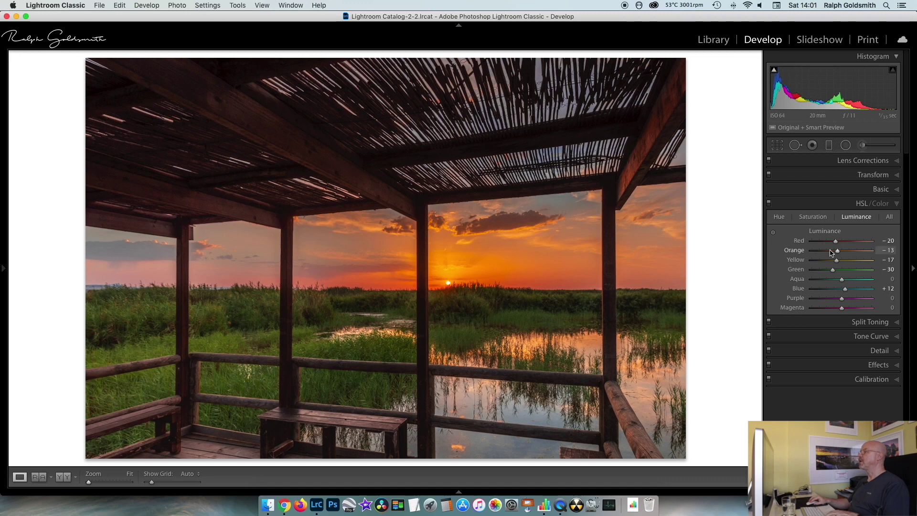
left_click(780, 218)
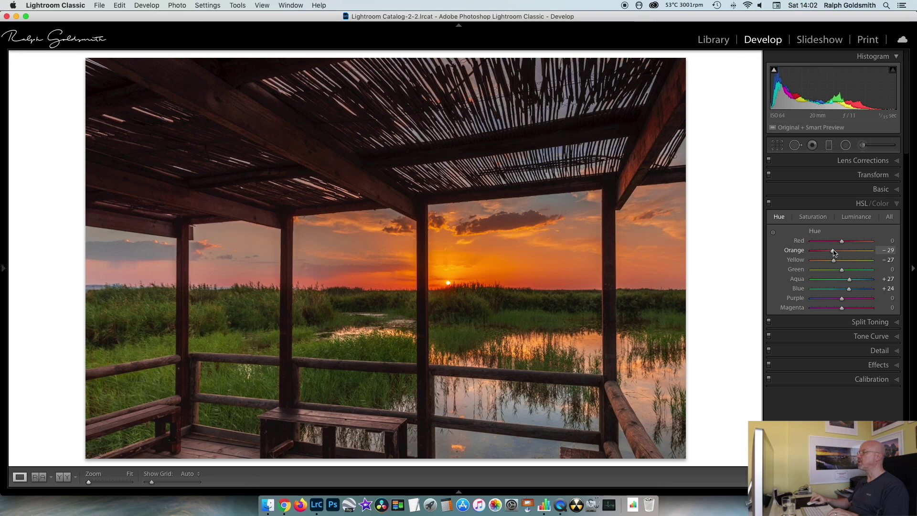
Step: Lower the Orange saturation from +32 to +28 and collapse the HSL/Color panel
left_click(807, 217)
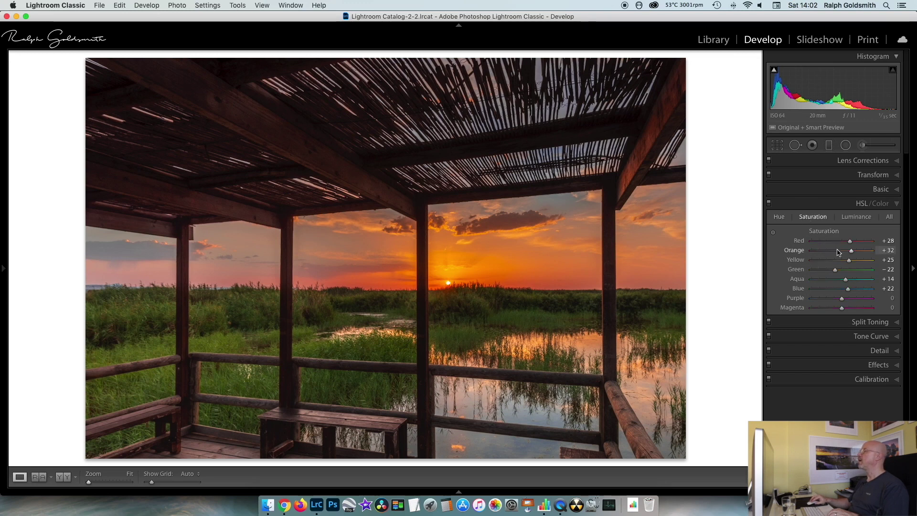
left_click_drag(853, 253, 851, 250)
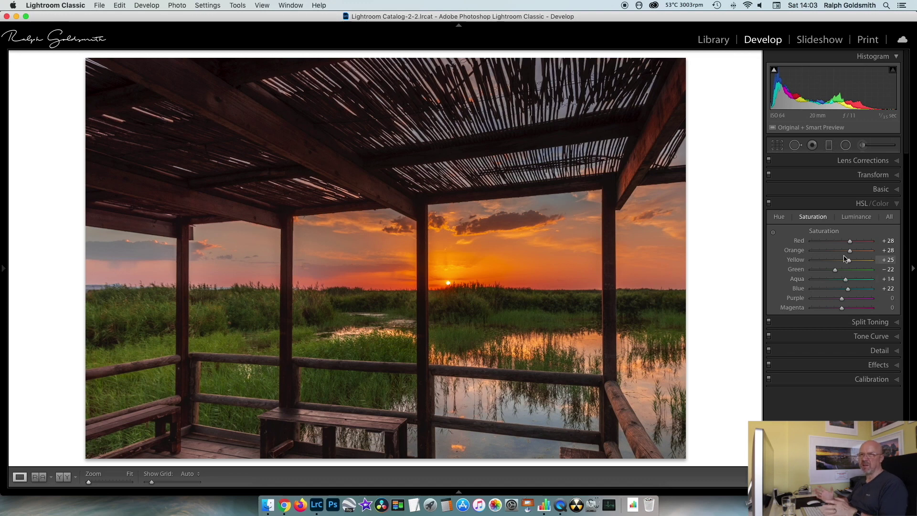
left_click(872, 203)
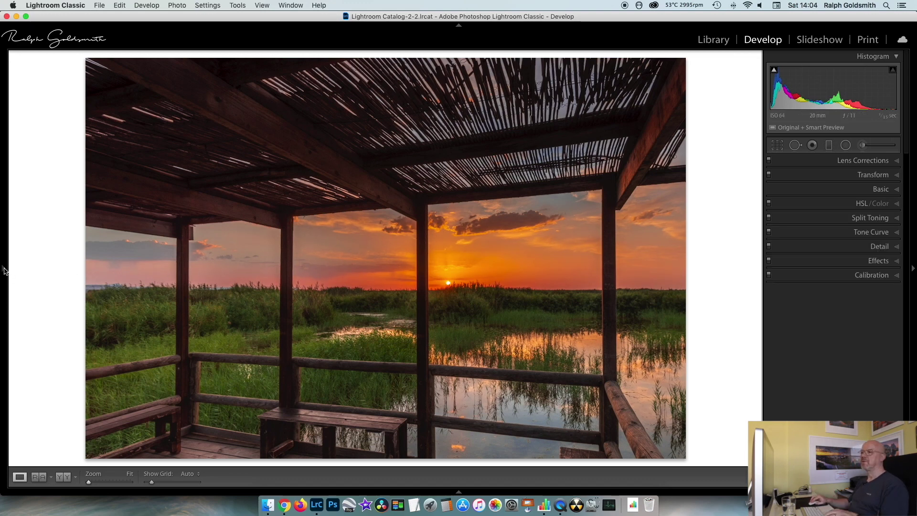
Step: Revert to the 'Before colour' snapshot and expand the Split Toning panel
mouse_move(4, 271)
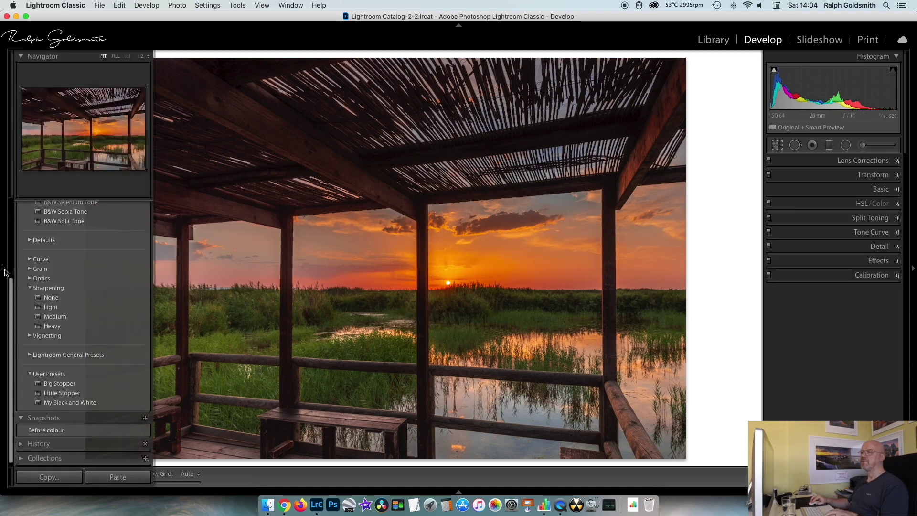
left_click(54, 431)
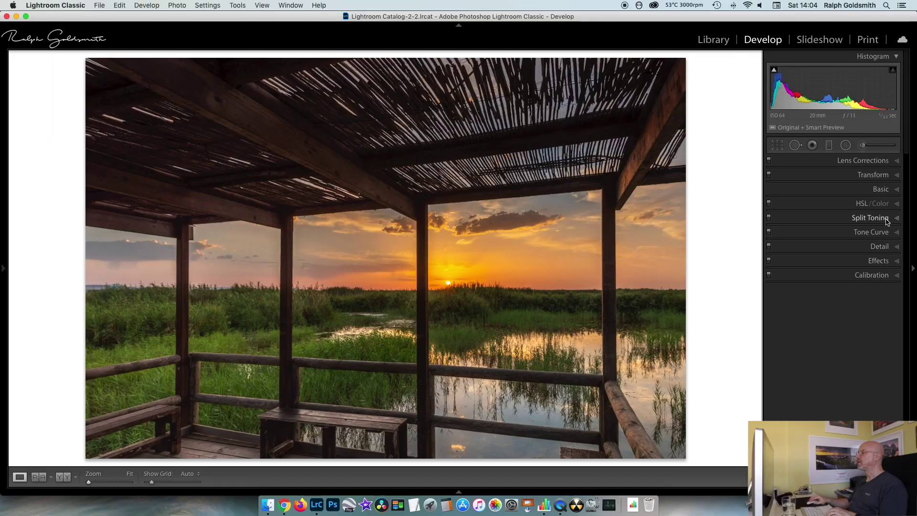
left_click(897, 220)
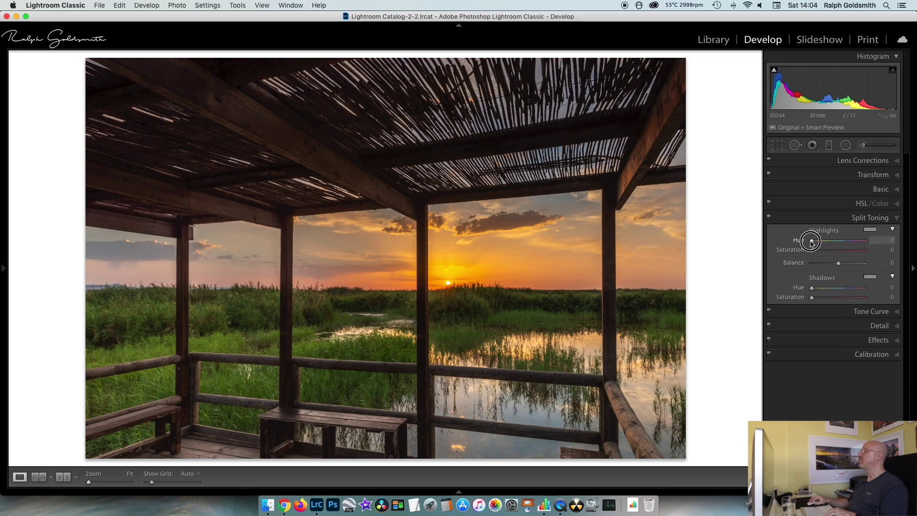
Step: Try highlight hues, including 48 and an Alt full-strength sweep, then return Highlights Hue to 0
left_click_drag(811, 242, 841, 244)
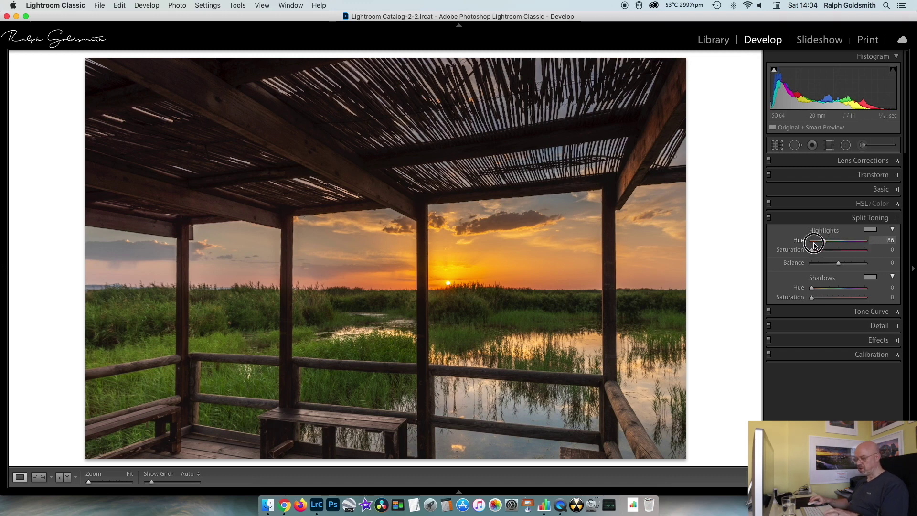
double_click(797, 240)
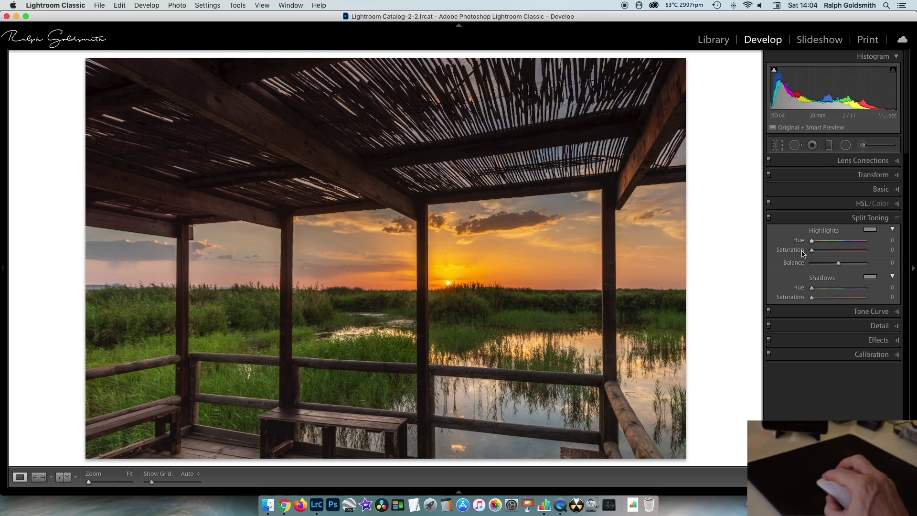
key("alt")
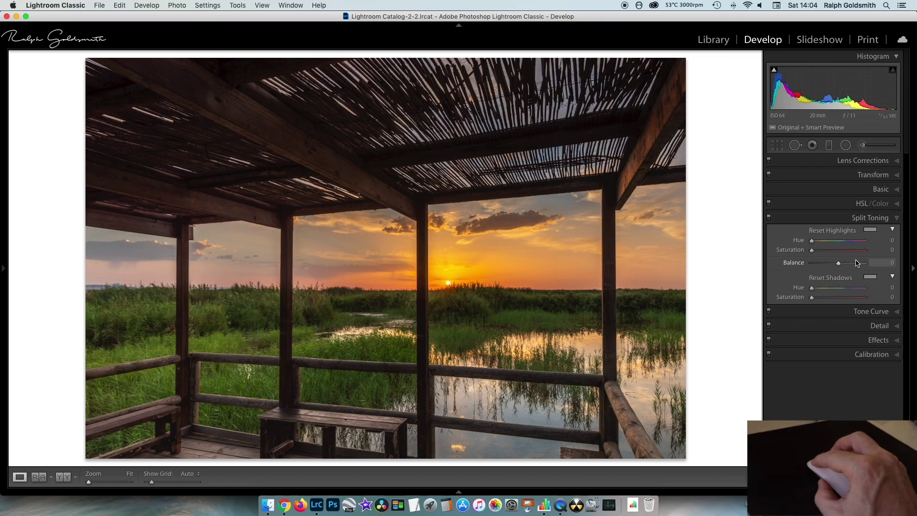
left_click_drag(813, 243, 813, 243)
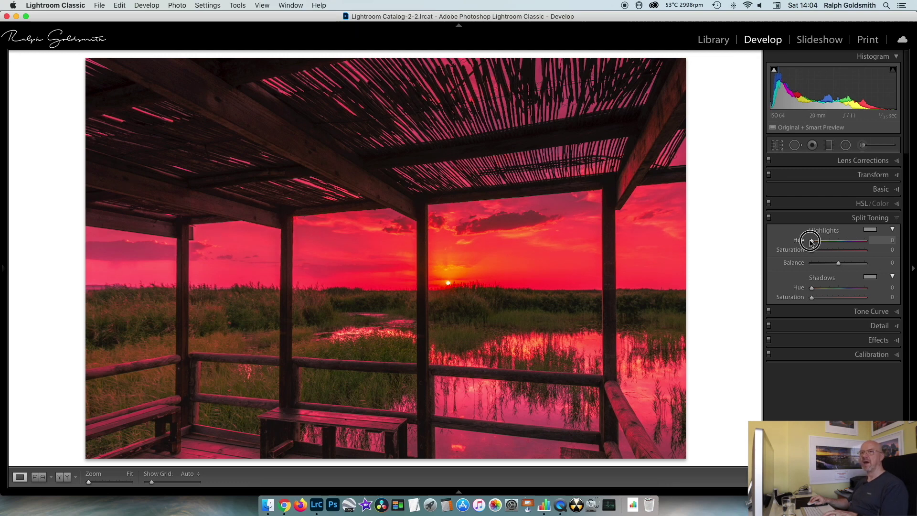
left_click_drag(812, 243, 813, 243)
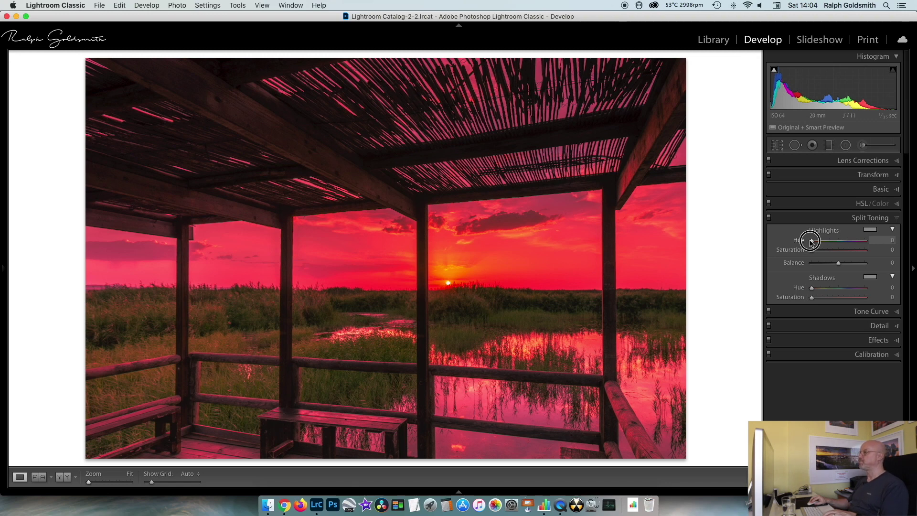
left_click_drag(812, 243, 874, 244)
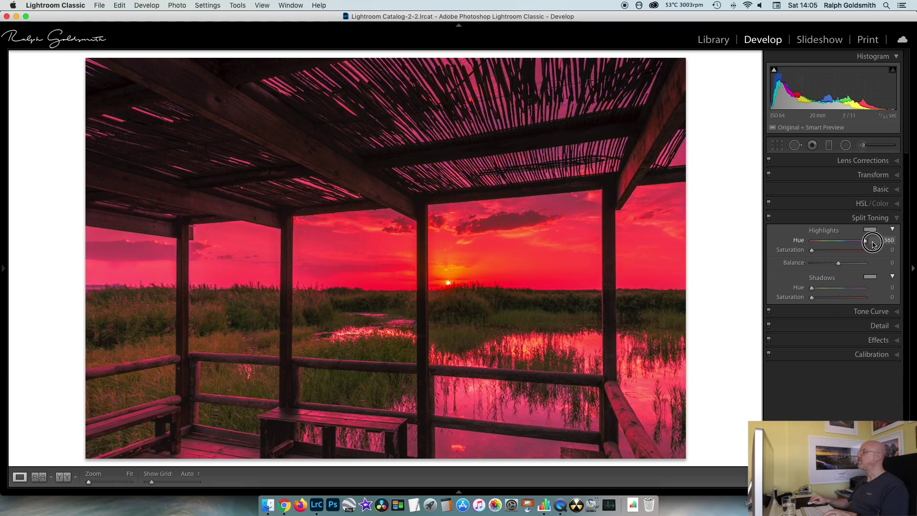
left_click_drag(873, 245, 812, 244)
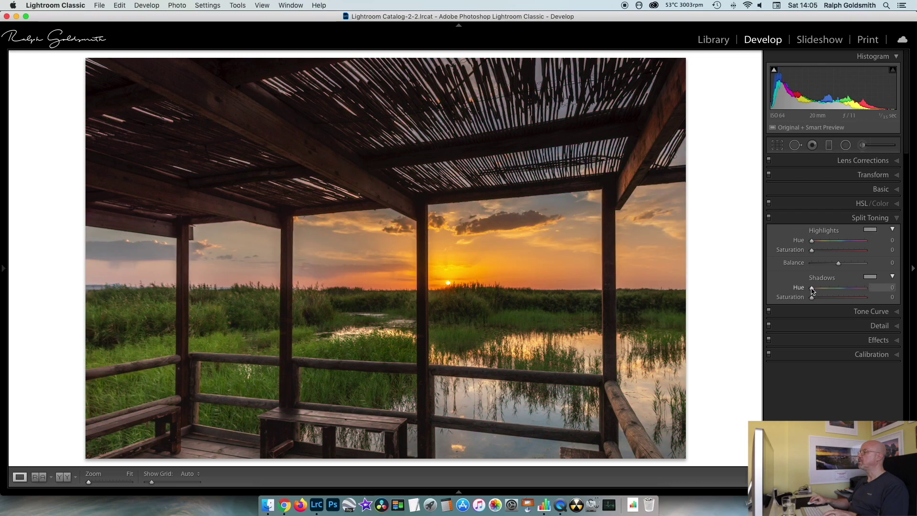
Step: Preview shadow hues at full strength, then set Highlights Hue to 19
left_click_drag(812, 289, 812, 289)
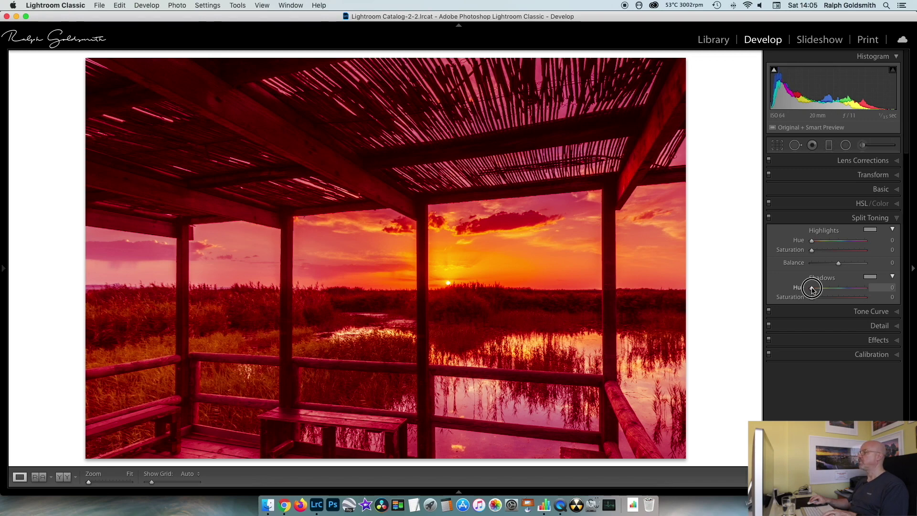
mouse_move(812, 289)
left_mouse_down()
mouse_move(862, 290)
mouse_move(804, 289)
mouse_move(812, 289)
left_mouse_up()
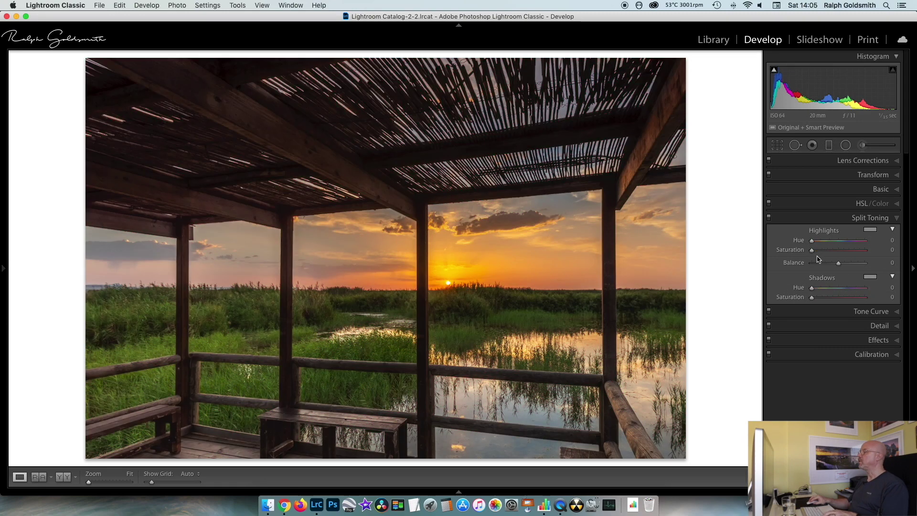
key("alt")
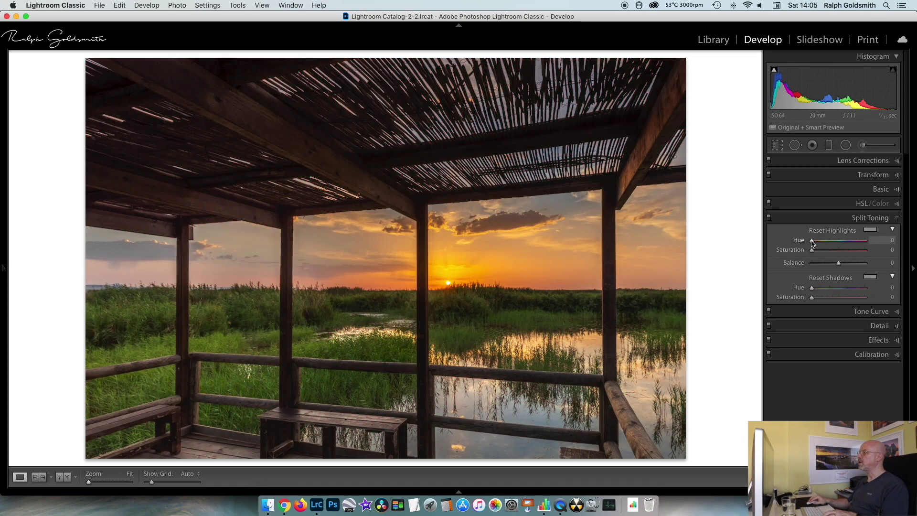
left_click_drag(812, 242, 816, 243)
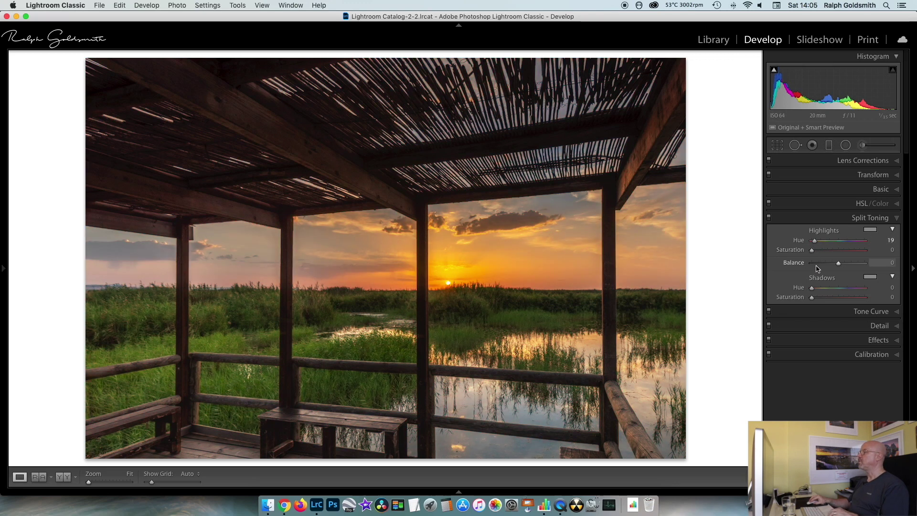
Step: Set Highlights Hue 0, Saturation 29 and Shadows Hue 232, Saturation 21
left_click(812, 251)
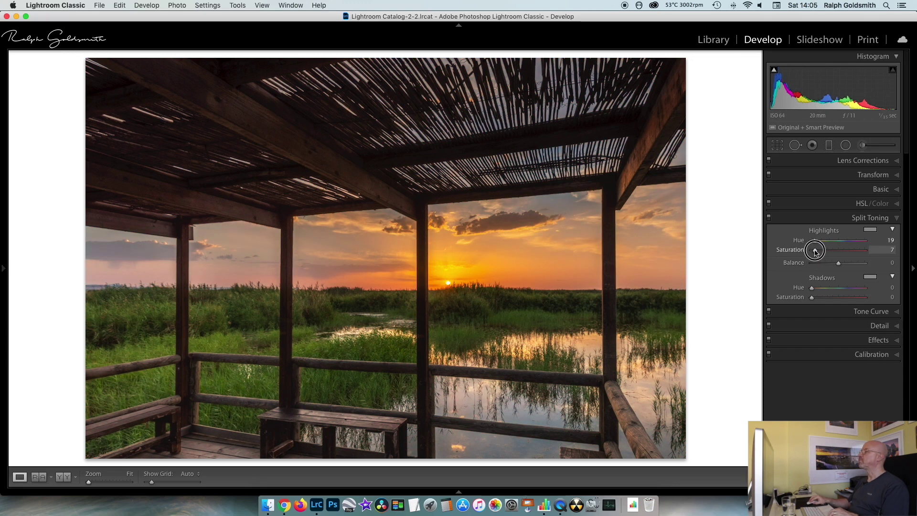
left_click_drag(817, 252, 817, 252)
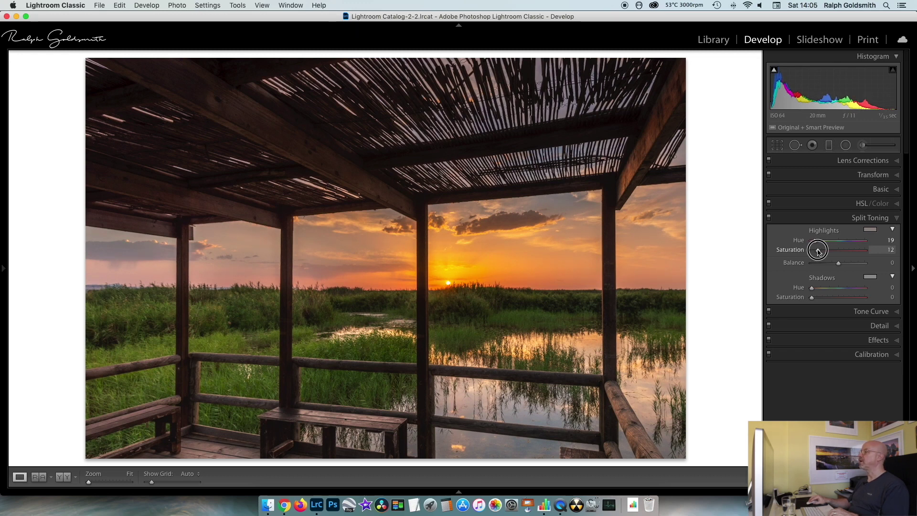
mouse_move(815, 242)
left_mouse_down()
mouse_move(803, 264)
mouse_move(827, 249)
left_mouse_up()
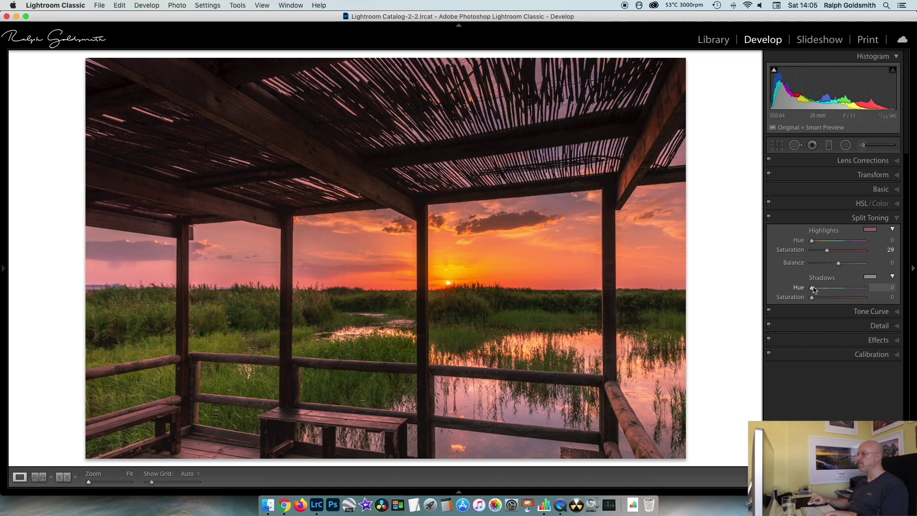
mouse_move(813, 288)
left_mouse_down()
mouse_move(848, 290)
mouse_move(849, 317)
mouse_move(815, 298)
mouse_move(823, 299)
left_mouse_up()
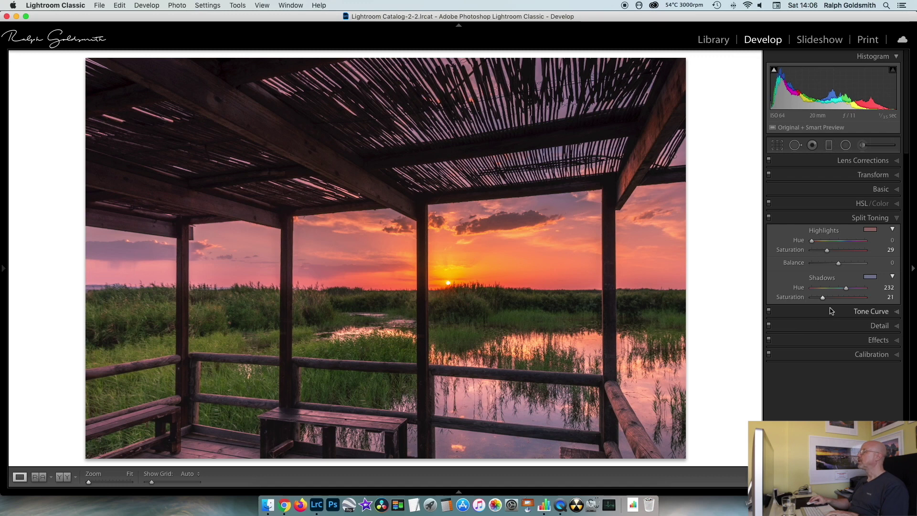
Step: Clear both tints, then pick a faint warm-red highlight tint at saturation 14 from the colour field
left_click_drag(822, 297, 813, 289)
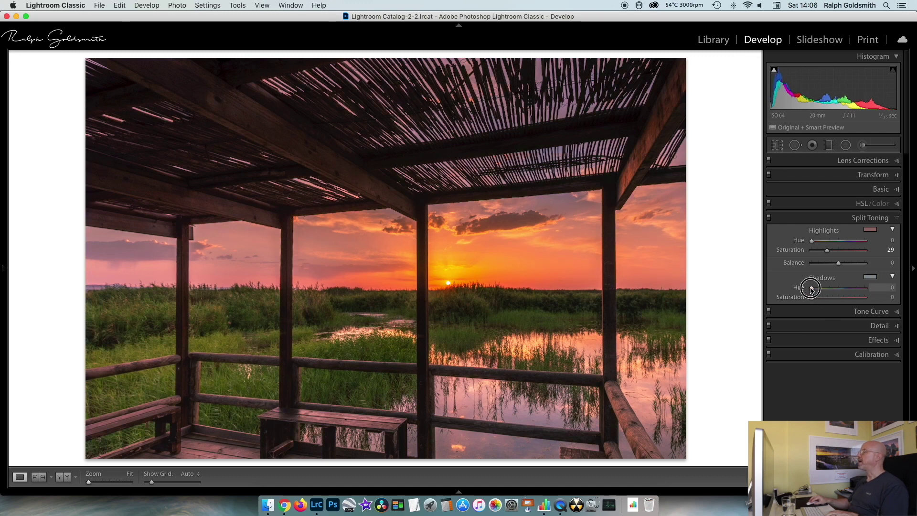
left_click_drag(827, 250, 811, 251)
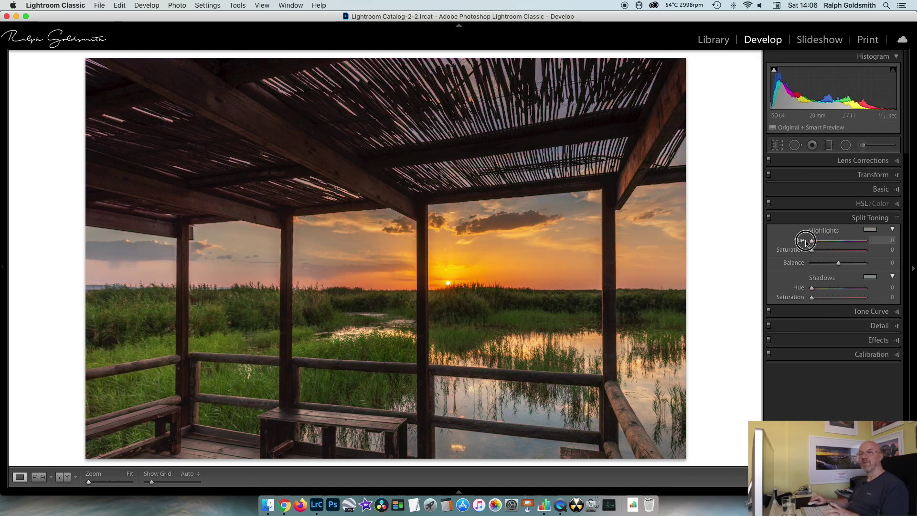
left_click(871, 230)
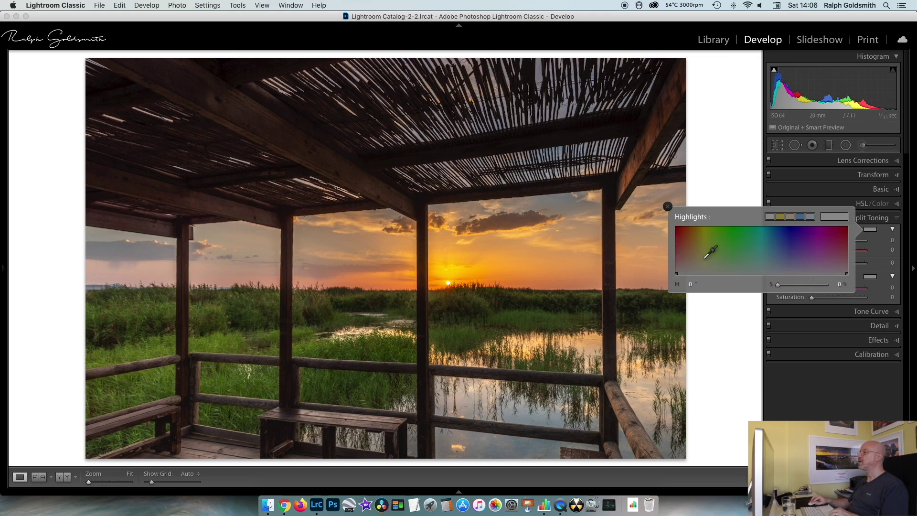
left_click(677, 274)
left_click_drag(678, 273, 676, 262)
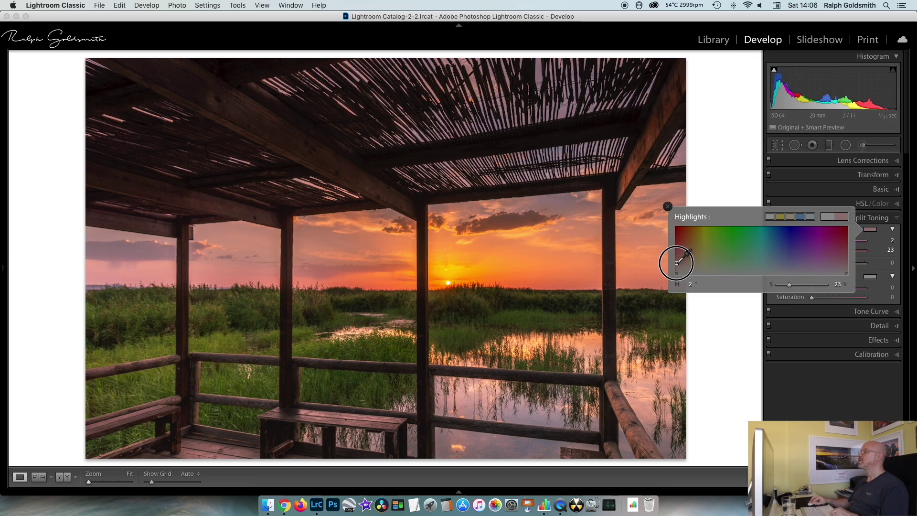
left_click_drag(677, 262, 676, 263)
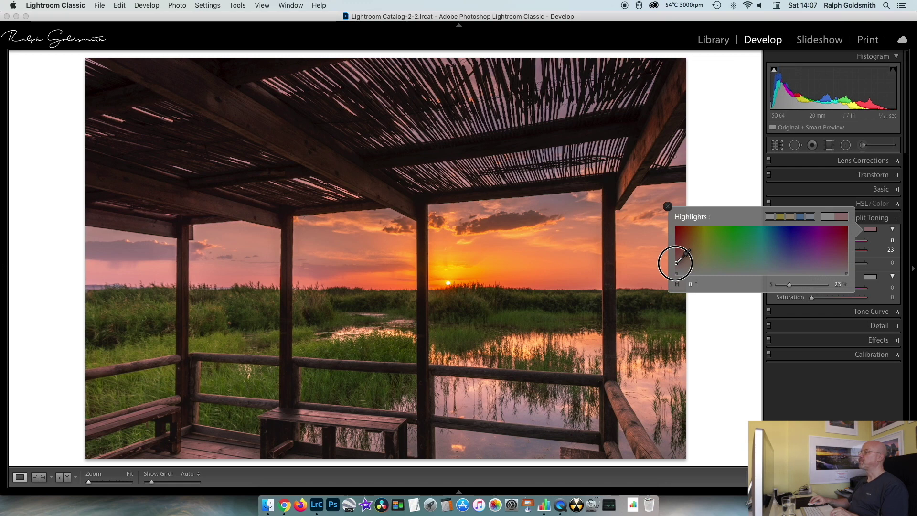
mouse_move(676, 262)
left_mouse_down()
mouse_move(704, 248)
mouse_move(704, 269)
mouse_move(696, 262)
mouse_move(732, 258)
mouse_move(750, 242)
mouse_move(762, 252)
mouse_move(823, 250)
mouse_move(763, 238)
mouse_move(730, 258)
mouse_move(677, 266)
left_mouse_up()
Step: Set red highlights to Hue 0, Saturation 58 and blue shadows to Hue 234, Saturation 61
left_click(668, 206)
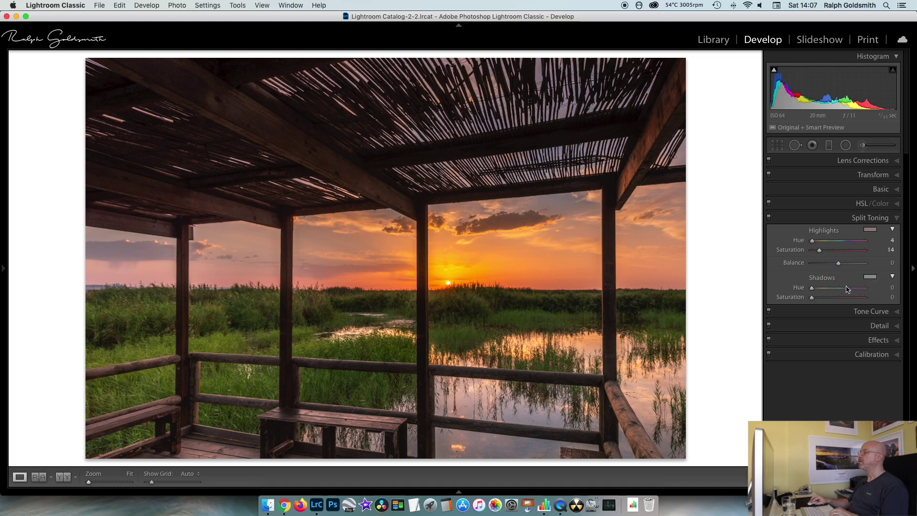
left_click(870, 277)
left_click_drag(794, 293, 785, 308)
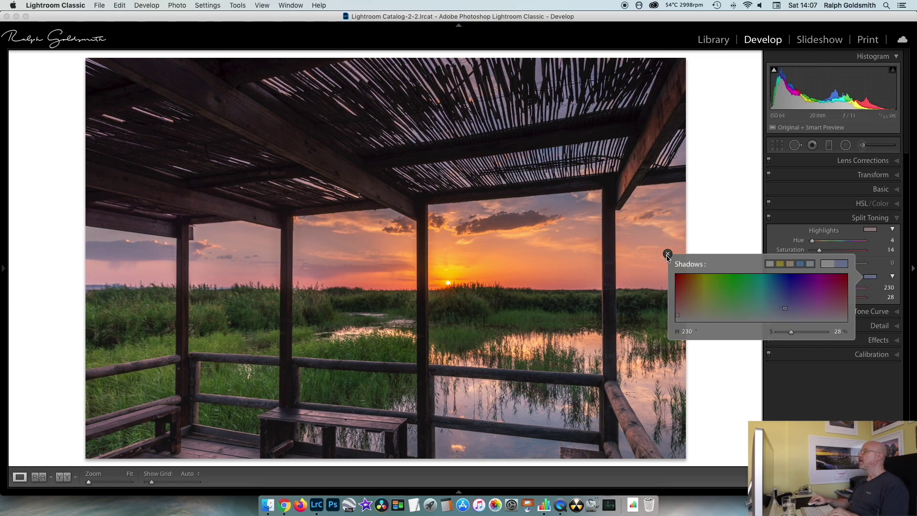
left_click(668, 254)
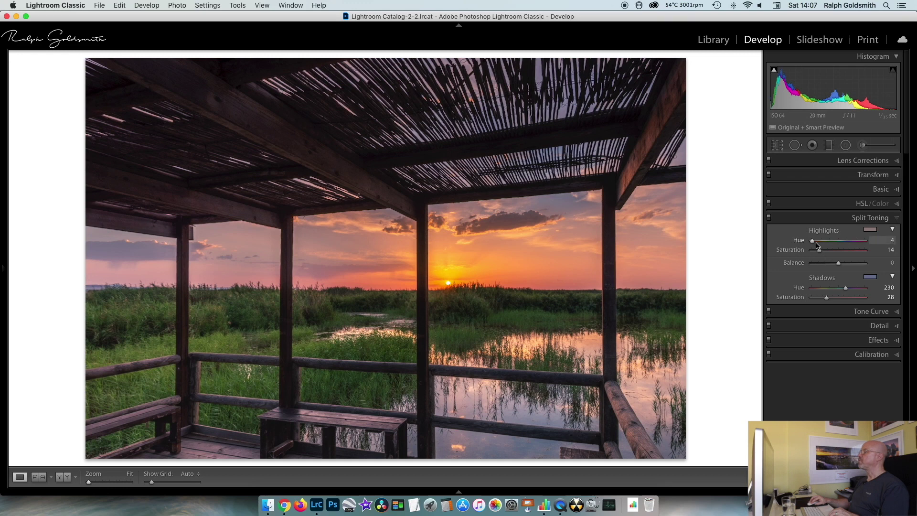
left_click_drag(813, 241, 842, 250)
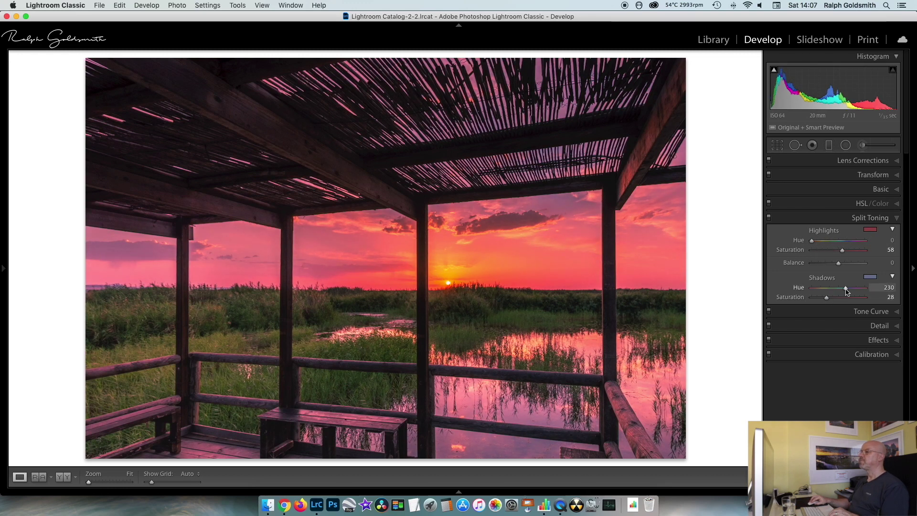
mouse_move(846, 288)
left_mouse_down()
mouse_move(834, 299)
mouse_move(843, 301)
left_mouse_up()
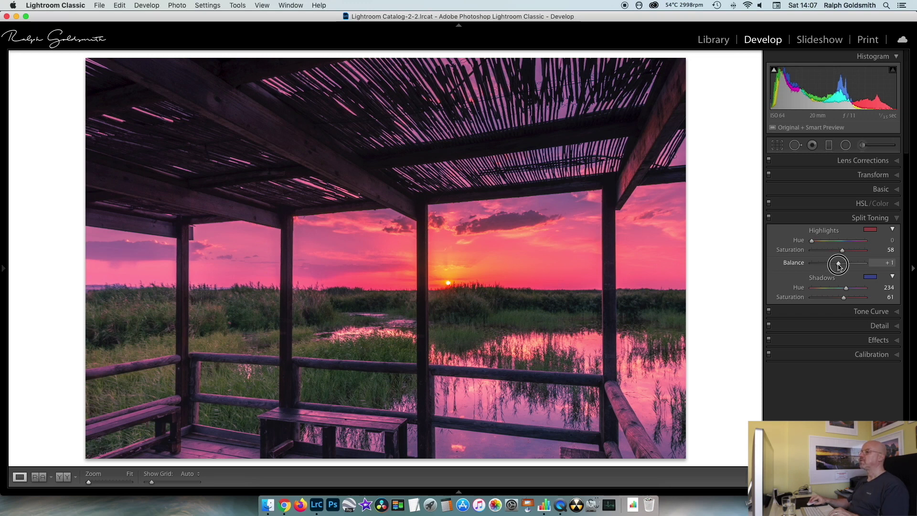
Step: Swing the Split Toning Balance to -100 and +100, then settle it at -19
left_click_drag(839, 266, 811, 264)
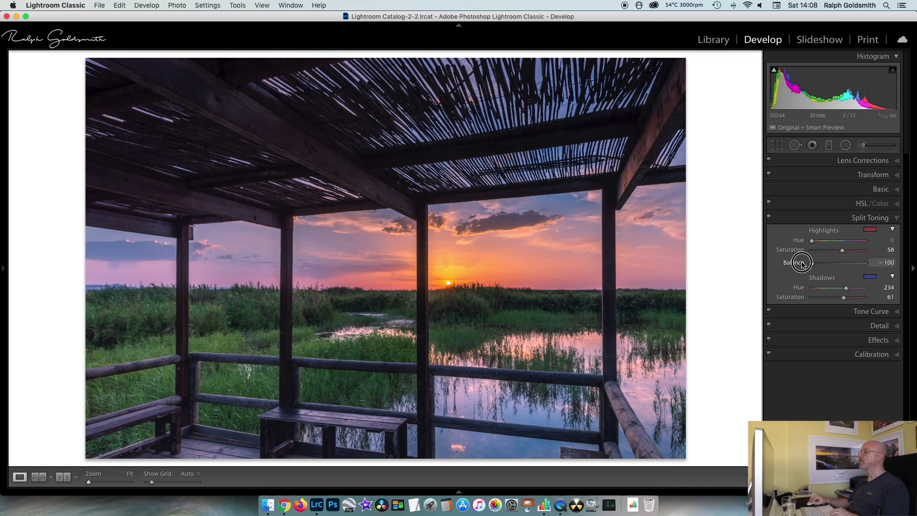
left_click_drag(803, 264, 876, 268)
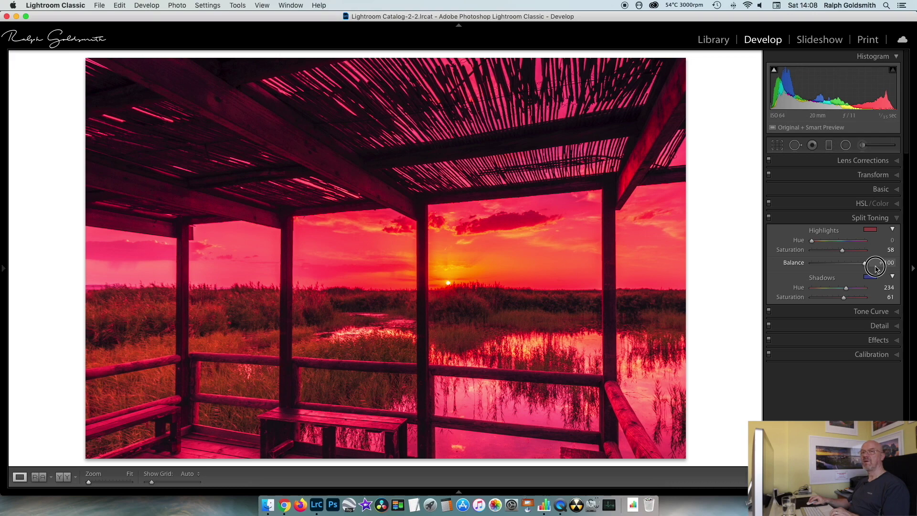
left_click_drag(875, 268, 829, 263)
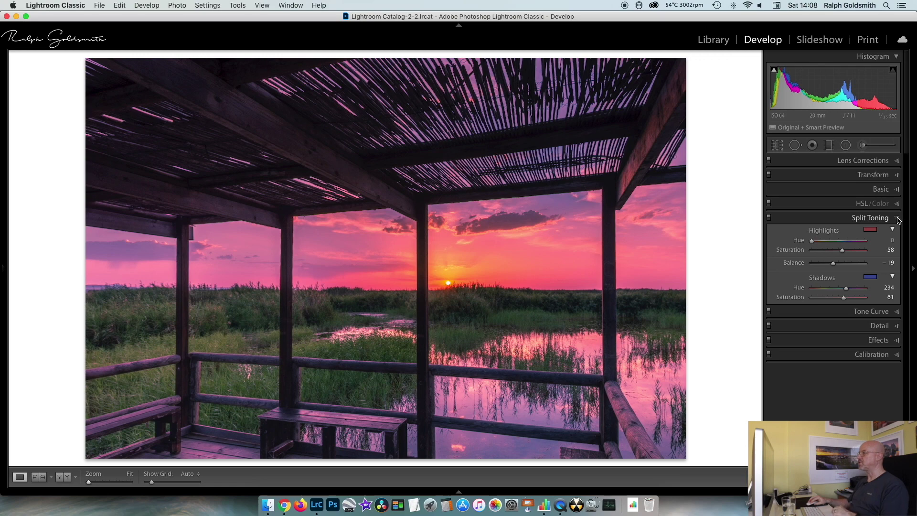
Step: Restore the 'Before colour' snapshot and reopen the Split Toning panel
left_click(898, 218)
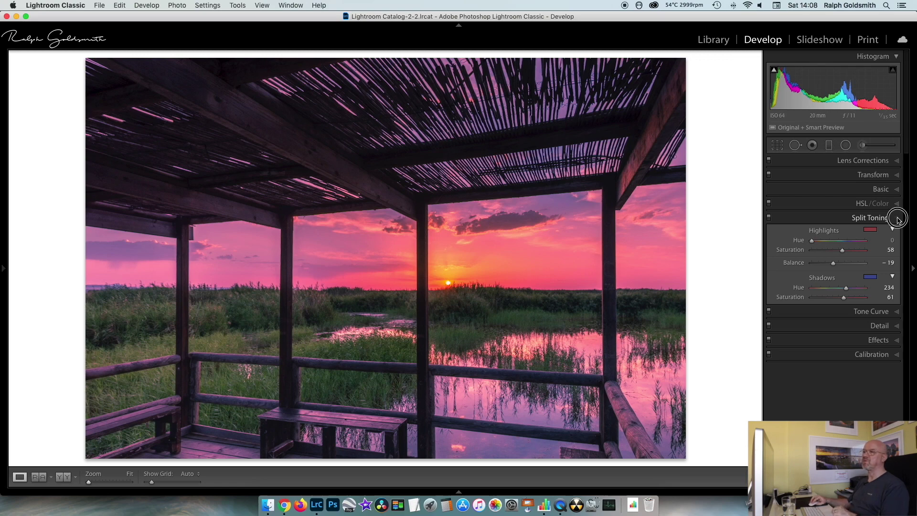
mouse_move(4, 267)
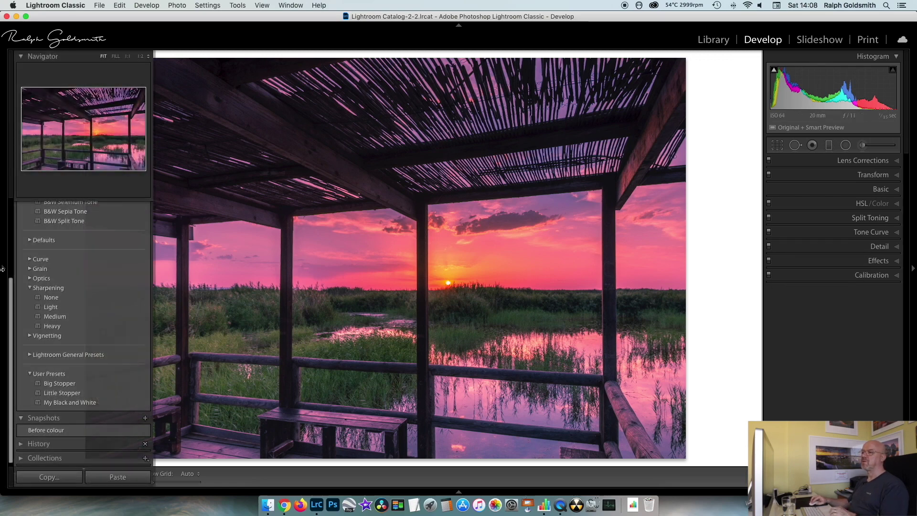
left_click(51, 430)
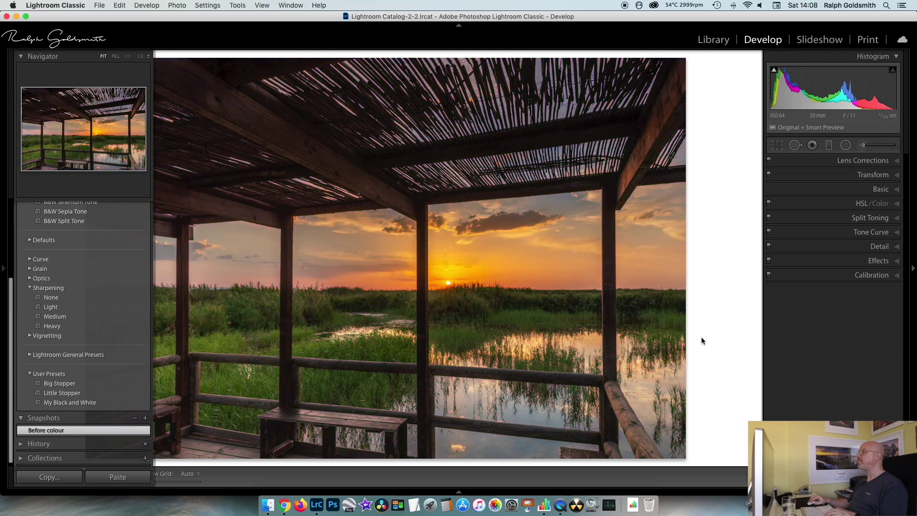
left_click(898, 205)
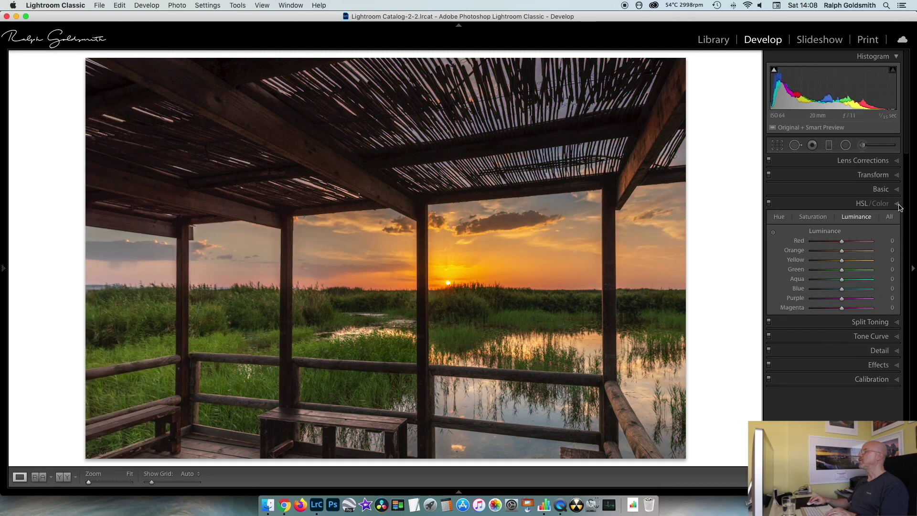
left_click(899, 205)
left_click(898, 219)
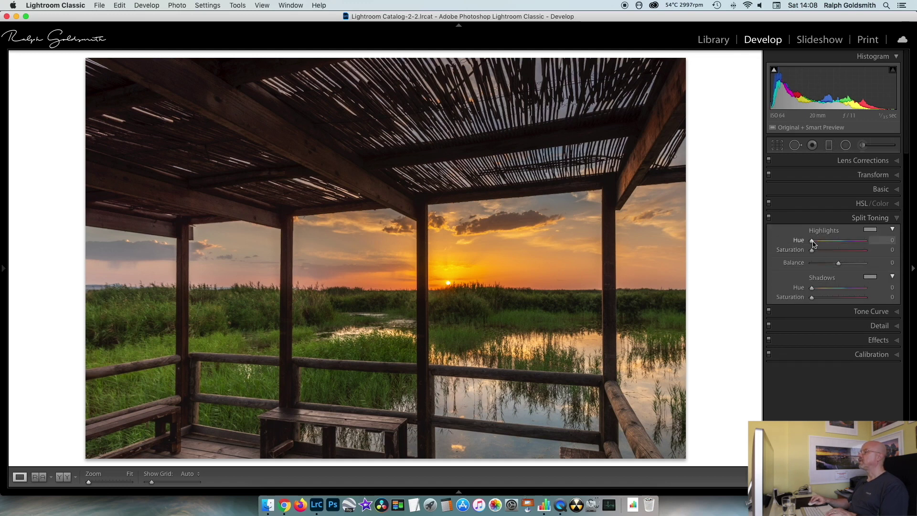
Step: Pick a subtle red highlight tint of Hue 2, Saturation 12 in the colour picker
left_click(873, 231)
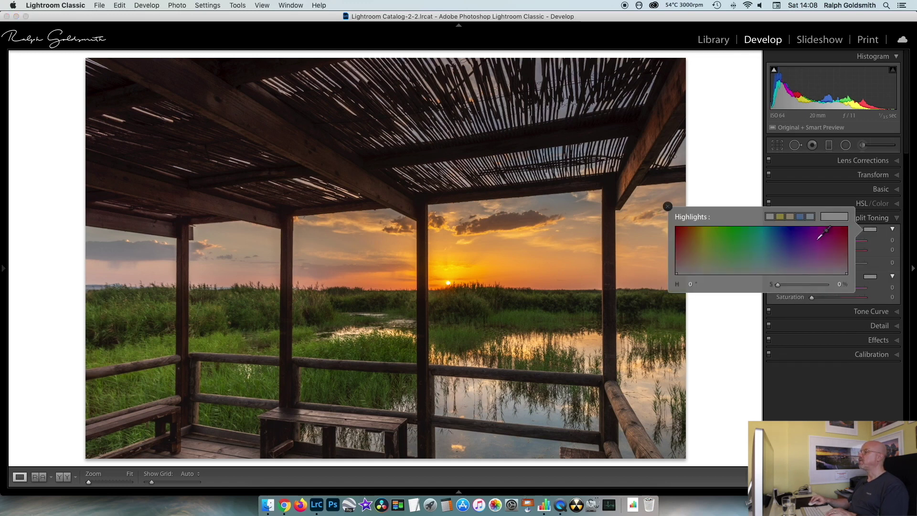
left_click(676, 273)
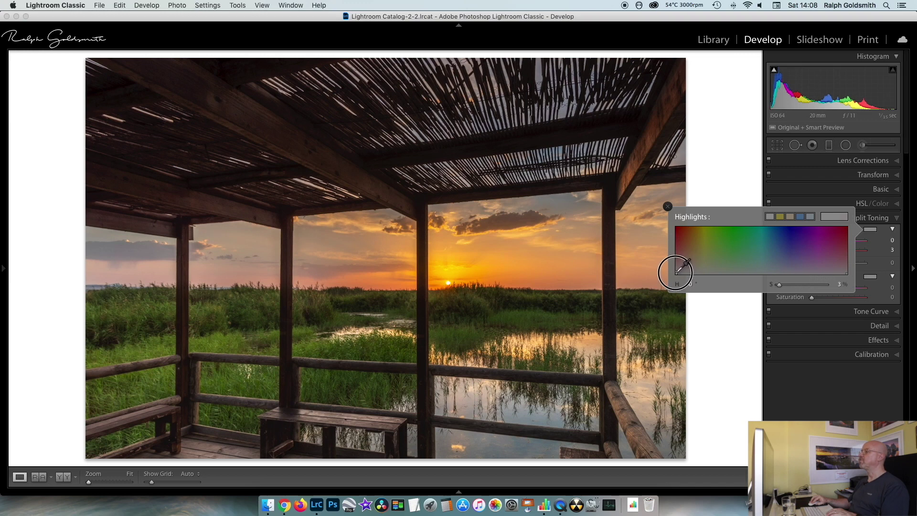
left_click_drag(676, 273, 676, 269)
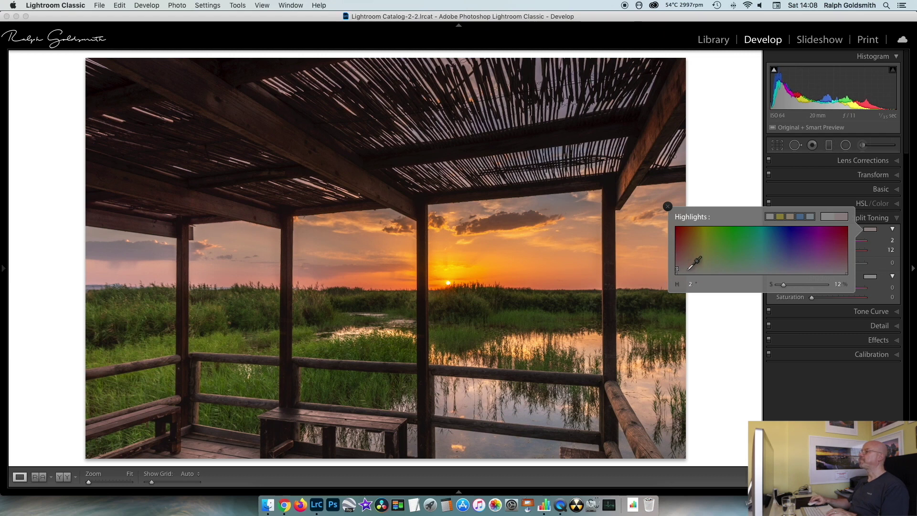
left_click(668, 207)
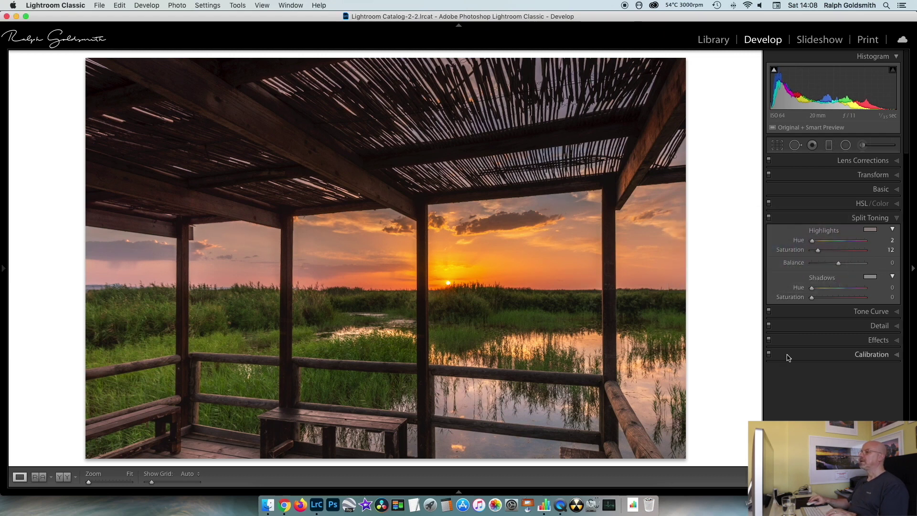
Step: Toggle Split Toning off and on repeatedly, leaving the Hue 0, Saturation 12 highlight tint on
left_click(770, 219)
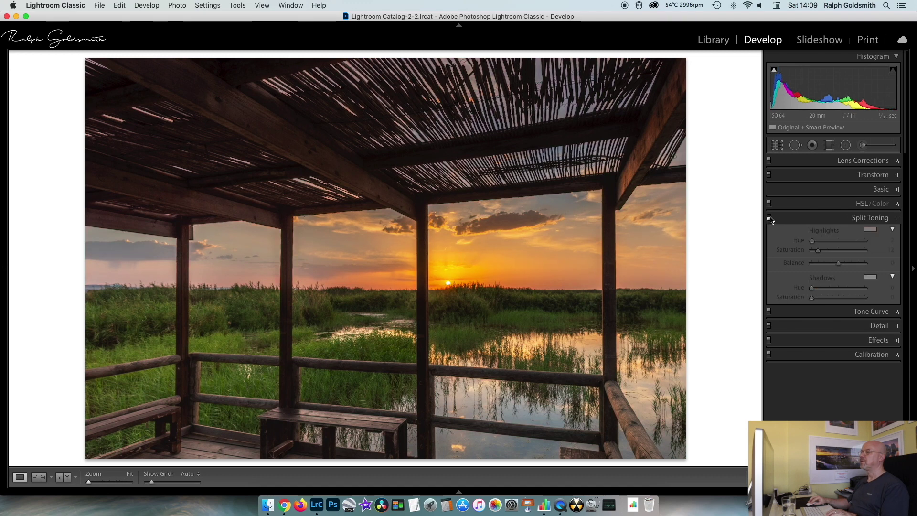
left_click(770, 219)
left_click(770, 218)
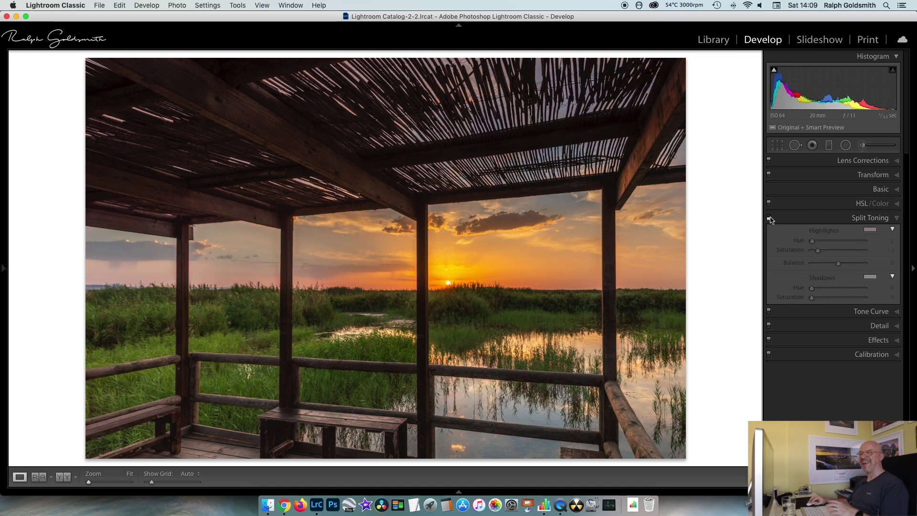
left_click(769, 218)
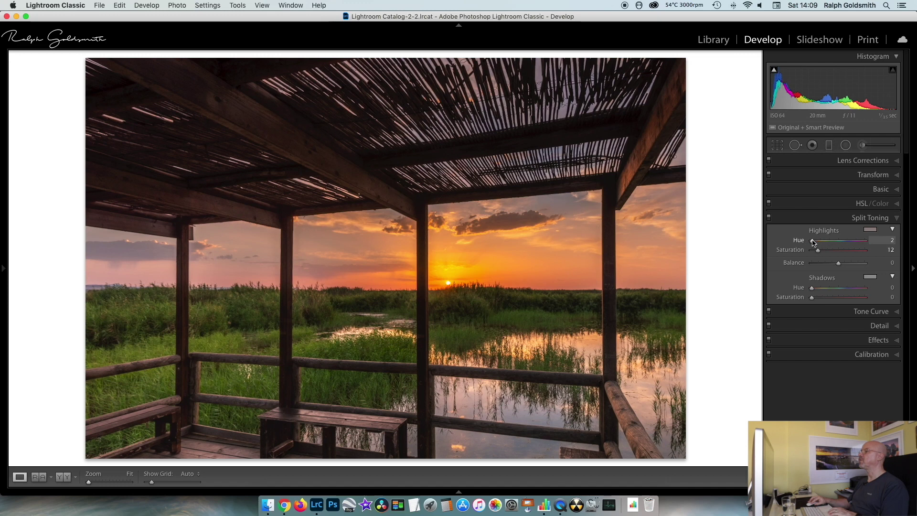
left_click(769, 219)
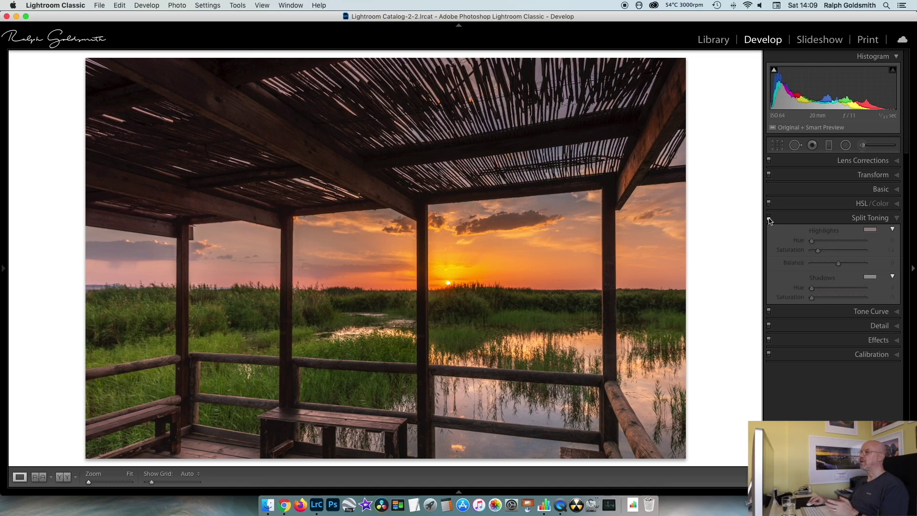
left_click(770, 220)
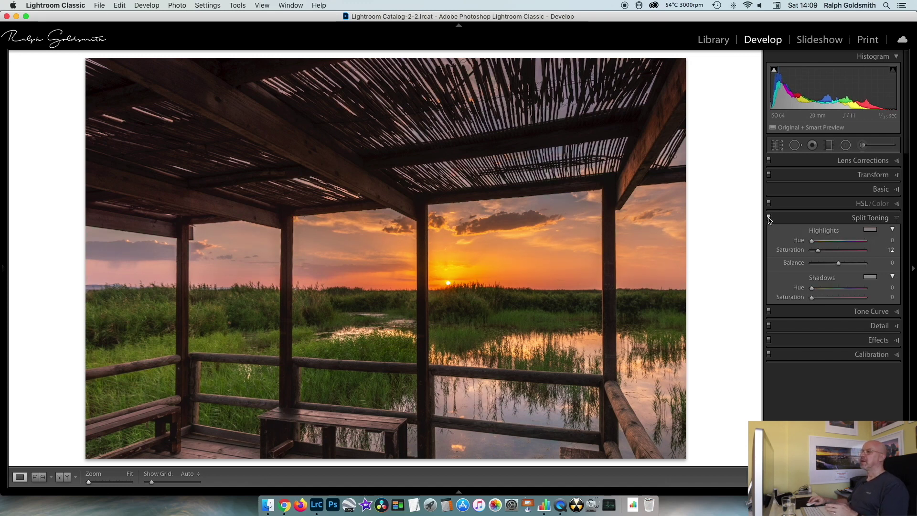
left_click(770, 219)
left_click(770, 219)
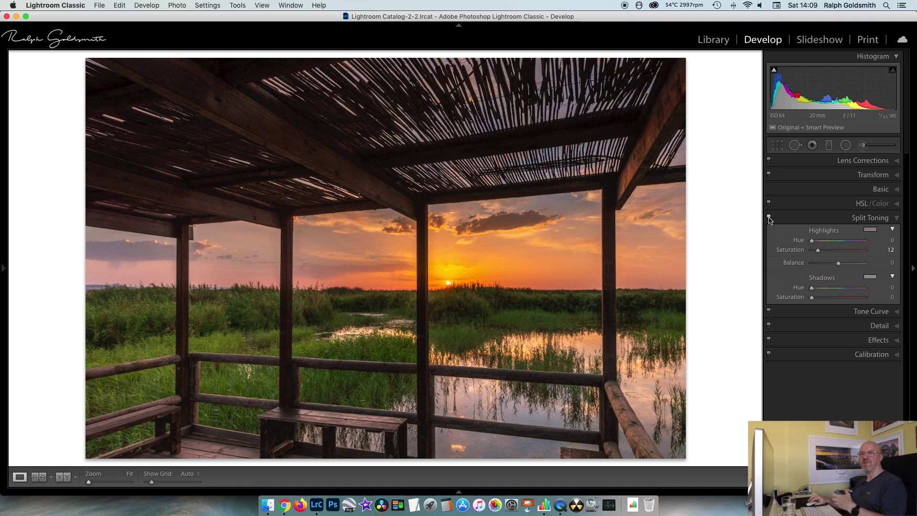